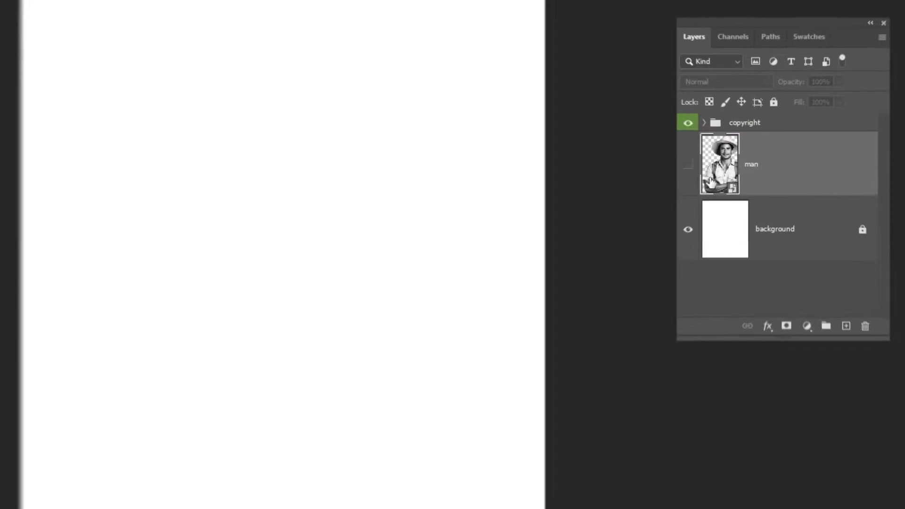
Step: Show the man's portrait layer and Quick-select both of his backpack straps
click(721, 161)
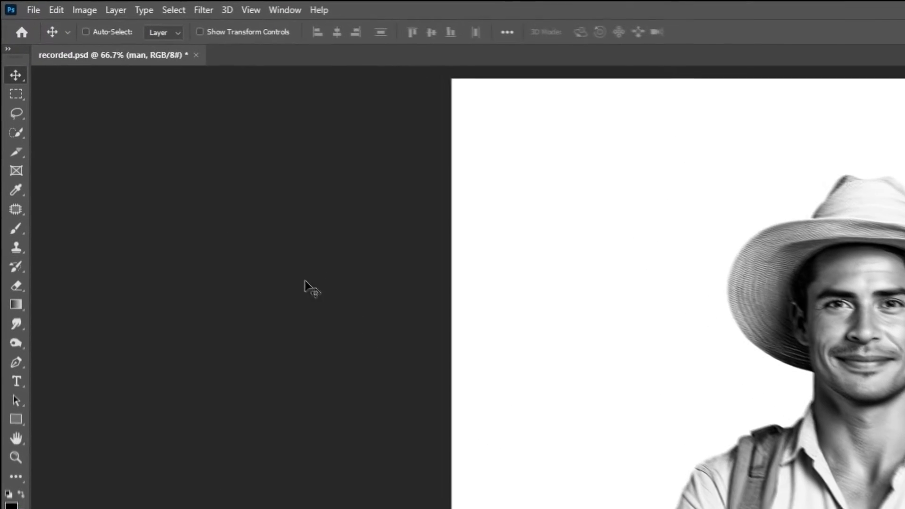
click(11, 94)
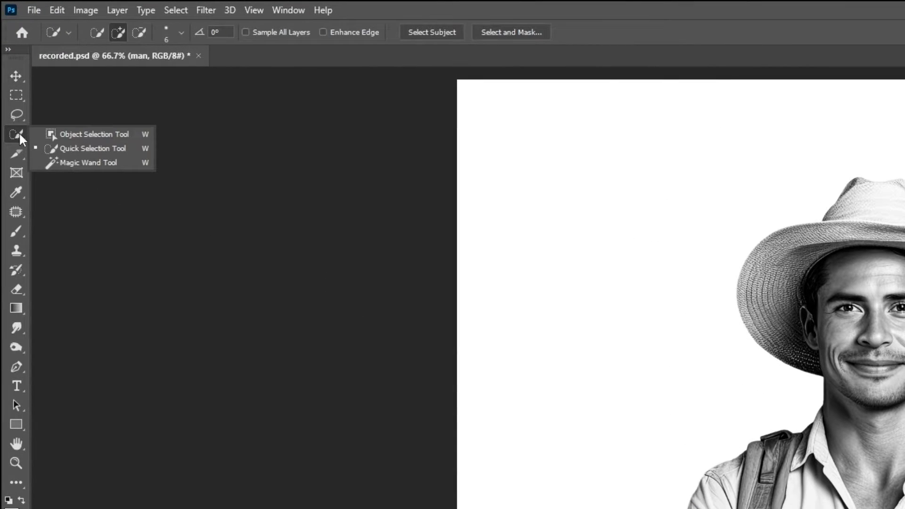
click(66, 148)
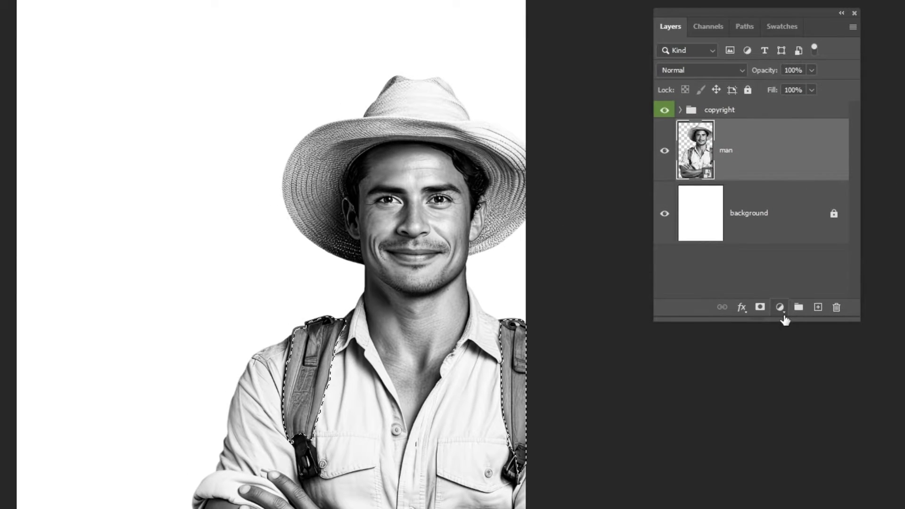
Step: Tint the straps with a #ffb900 Solid Color fill clipped to the man, in Color mode at 73%
click(788, 286)
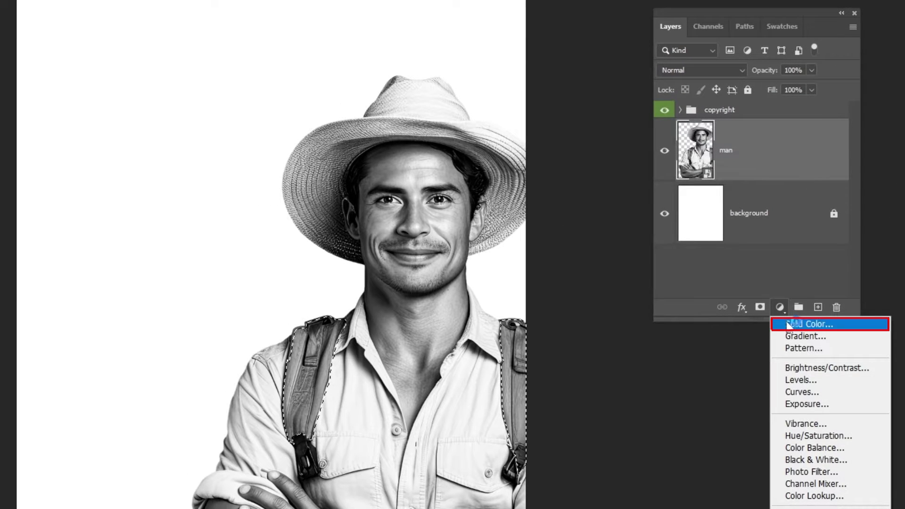
click(788, 323)
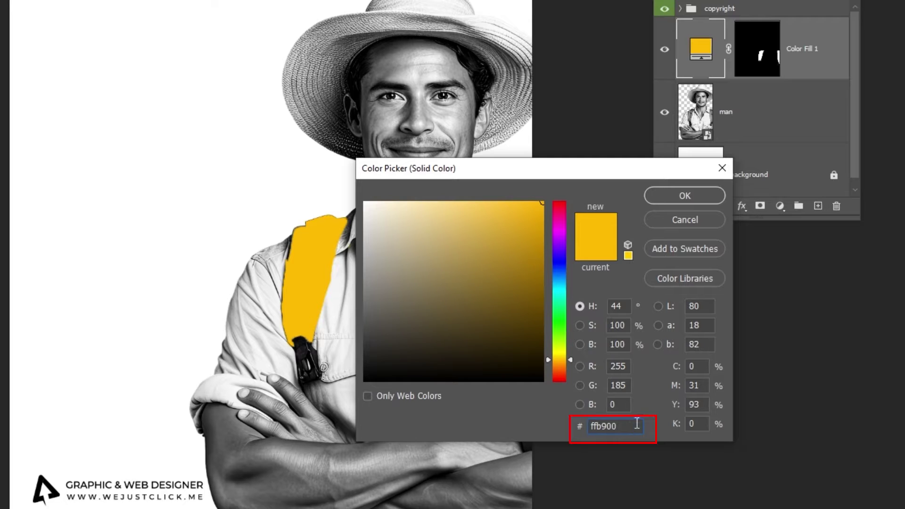
click(671, 197)
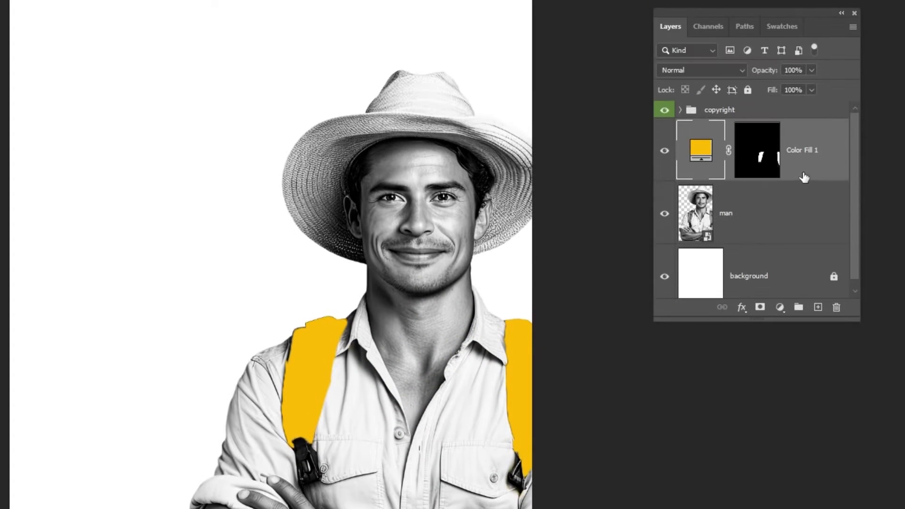
alt+click(773, 182)
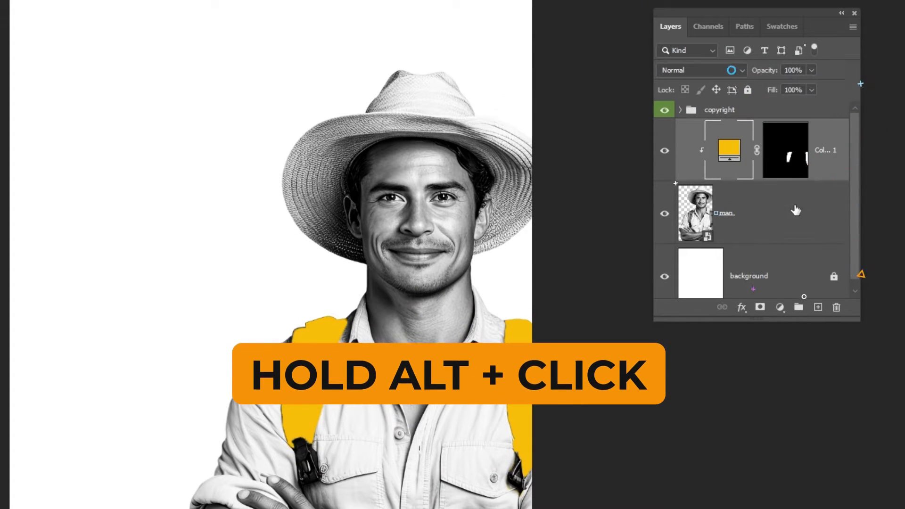
click(708, 72)
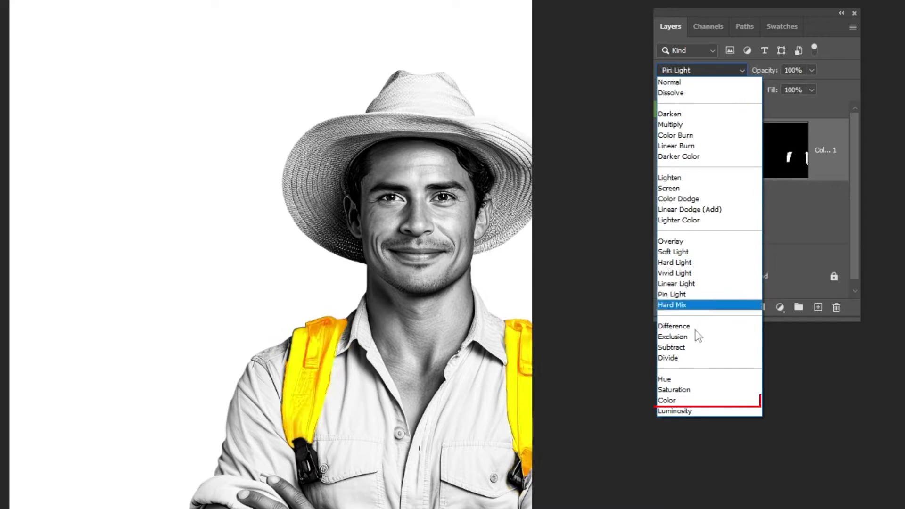
click(703, 401)
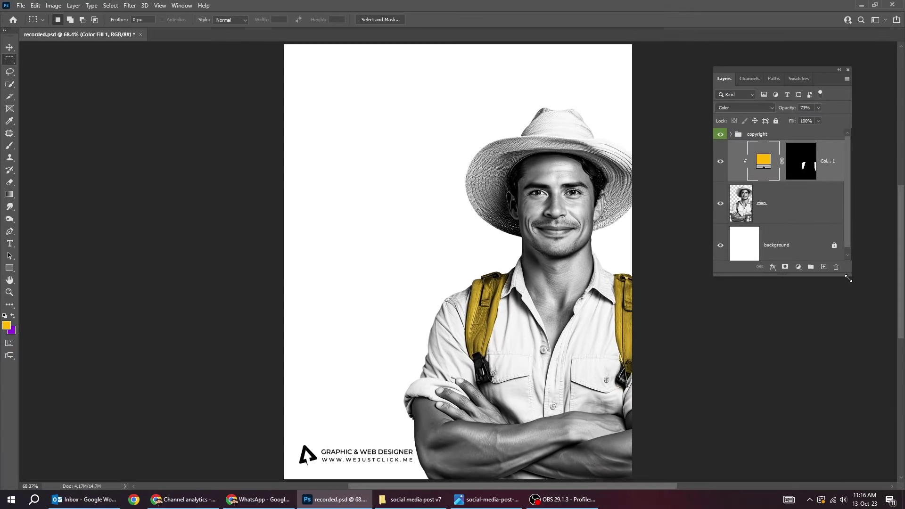
Step: Quick-select the straw hat, subtracting the hair edge and left ear, then fit the poster on screen
click(9, 86)
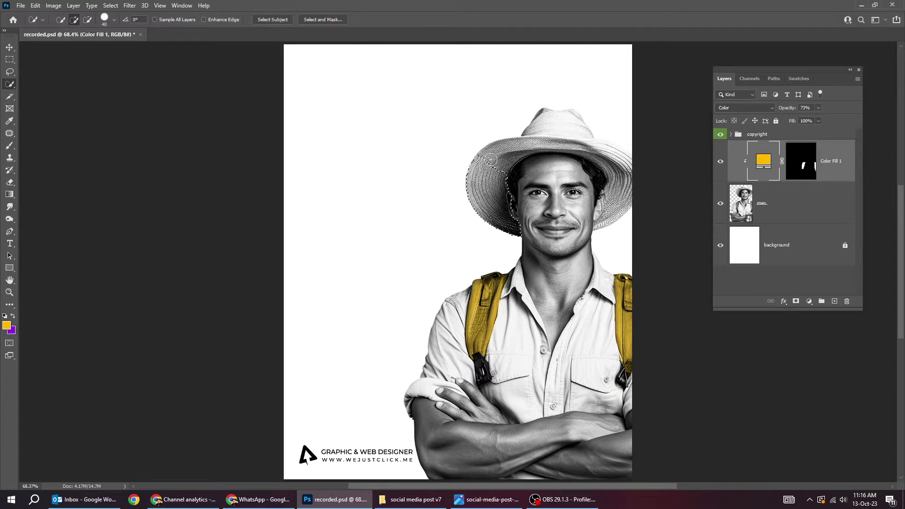
scroll(612, 200, up, 5)
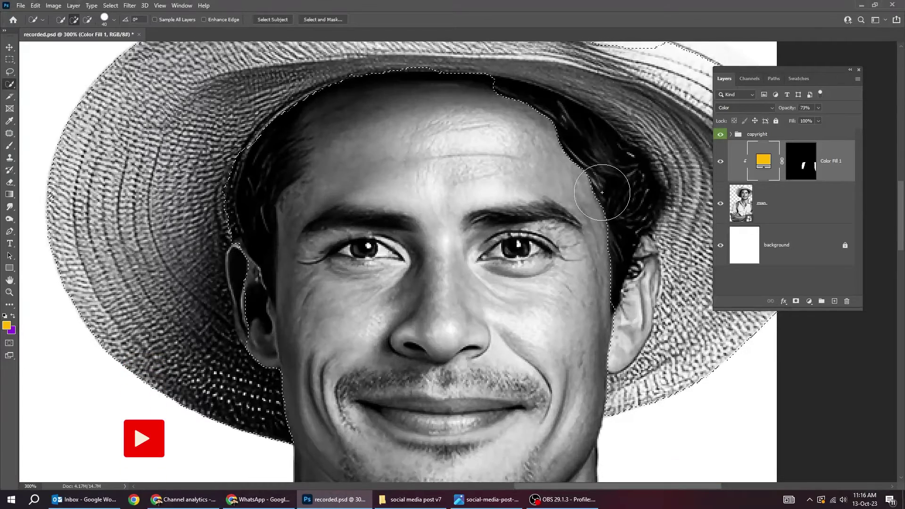
mouse_move(619, 242)
mouse_down()
mouse_move(614, 178)
mouse_move(539, 107)
mouse_move(576, 152)
mouse_up()
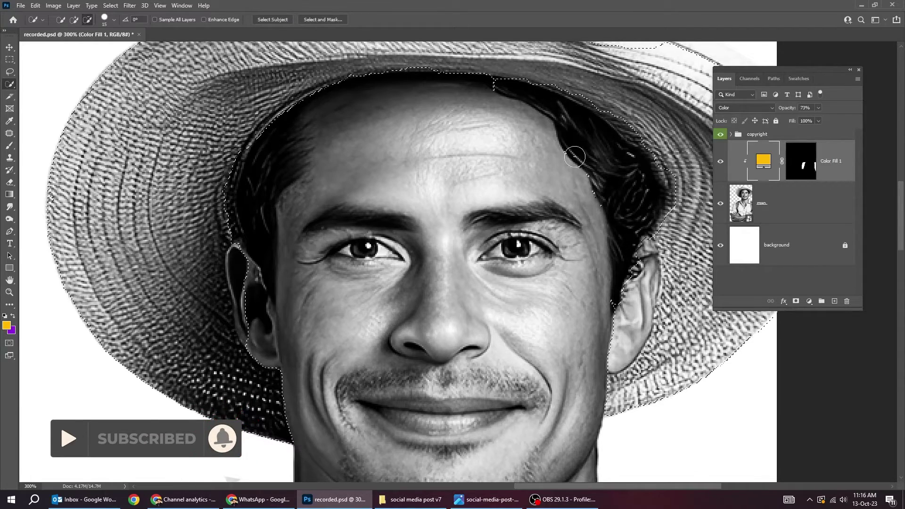
drag(243, 204, 258, 334)
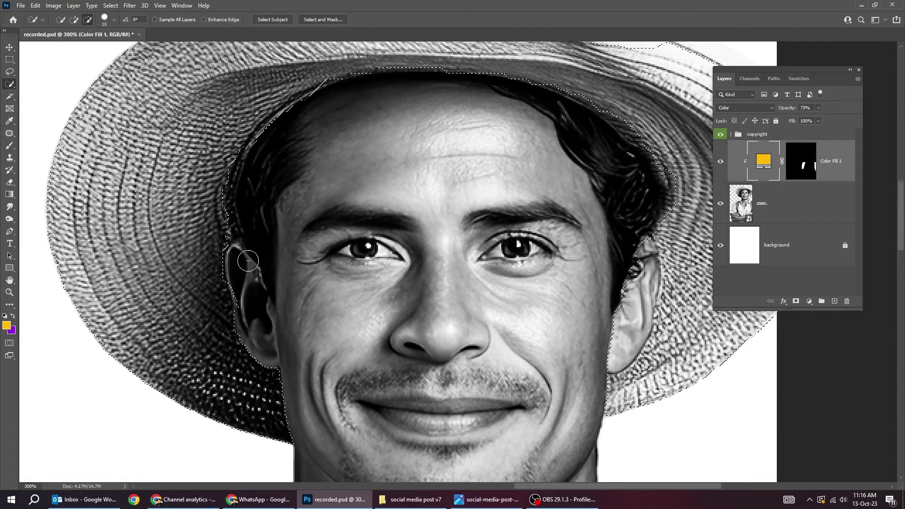
key(ctrl+0)
key(m)
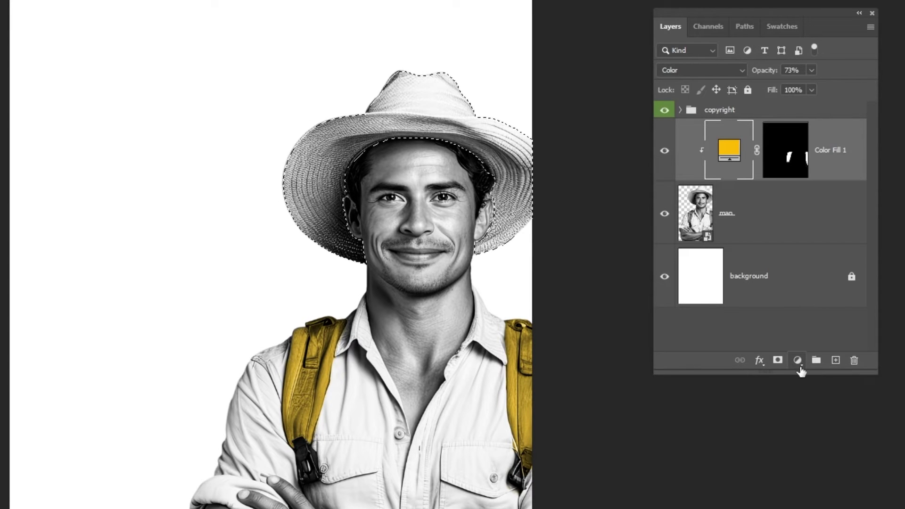
Step: Tint the hat with a clipped #ffb900 Color Fill 2 in Color mode at 78% opacity
click(798, 361)
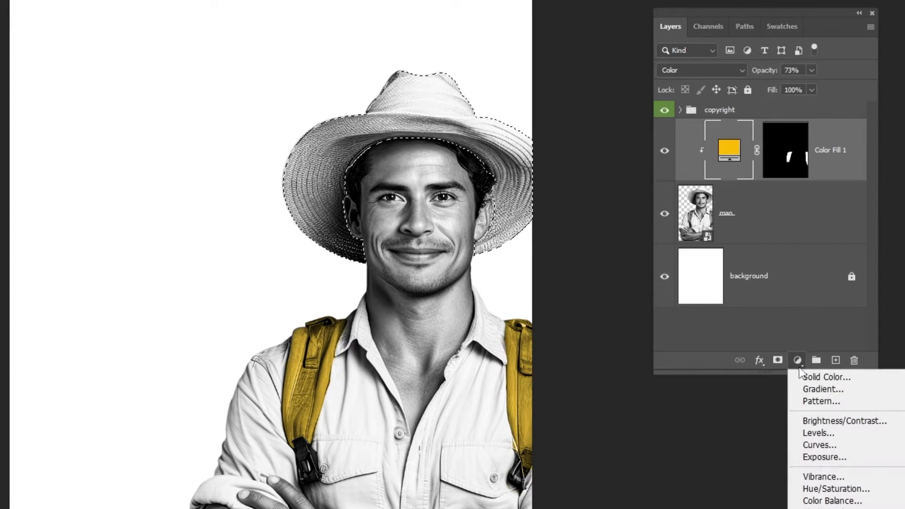
click(804, 376)
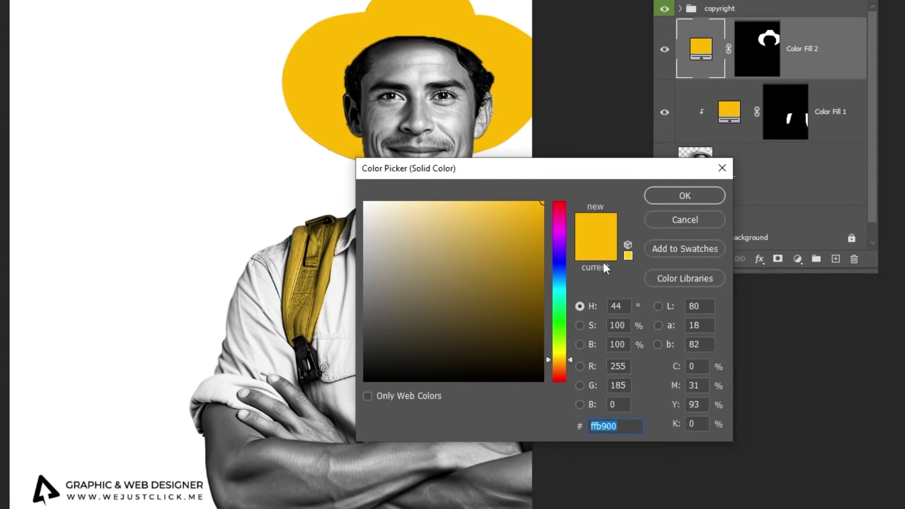
click(679, 195)
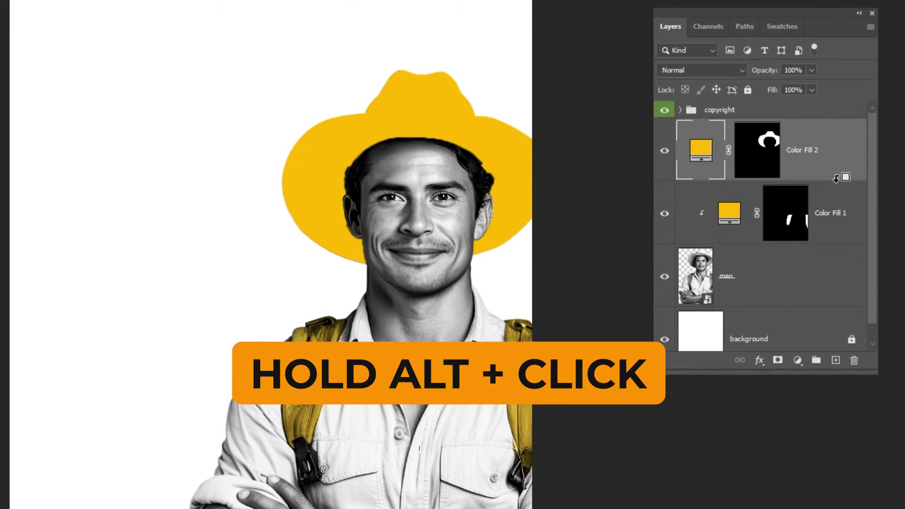
alt+click(836, 178)
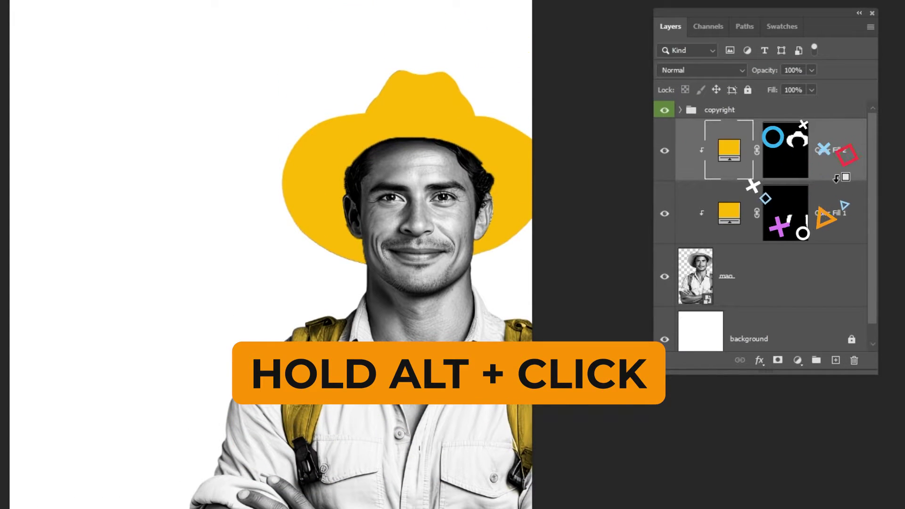
click(711, 71)
click(679, 401)
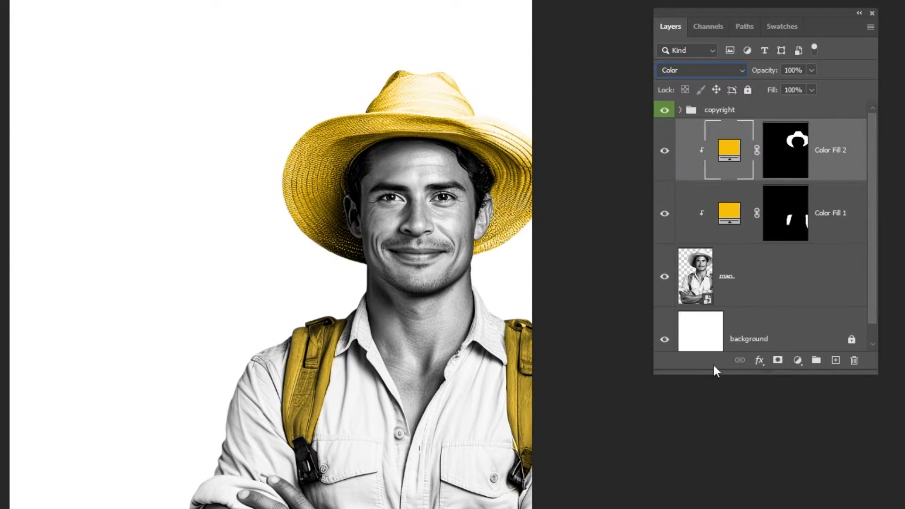
click(787, 70)
text(78)
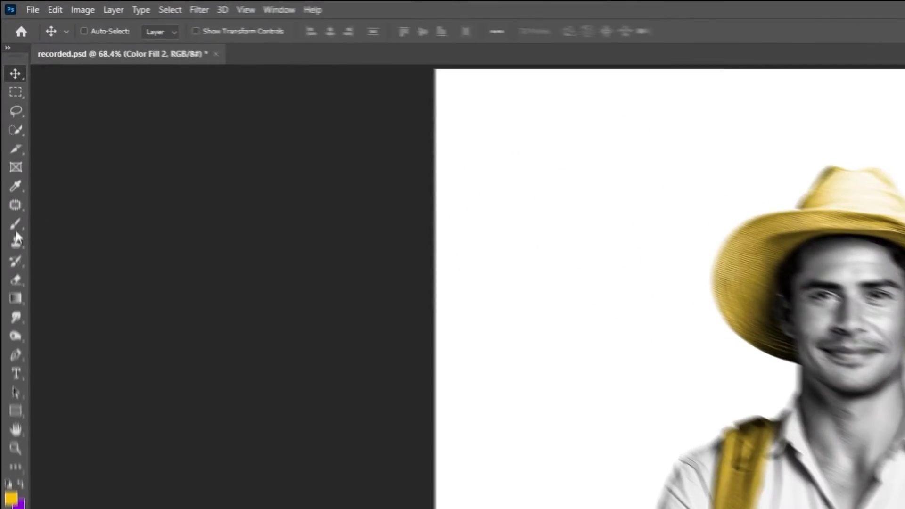
Step: Load the 1670 px chevron brush preset
click(6, 146)
key(F5)
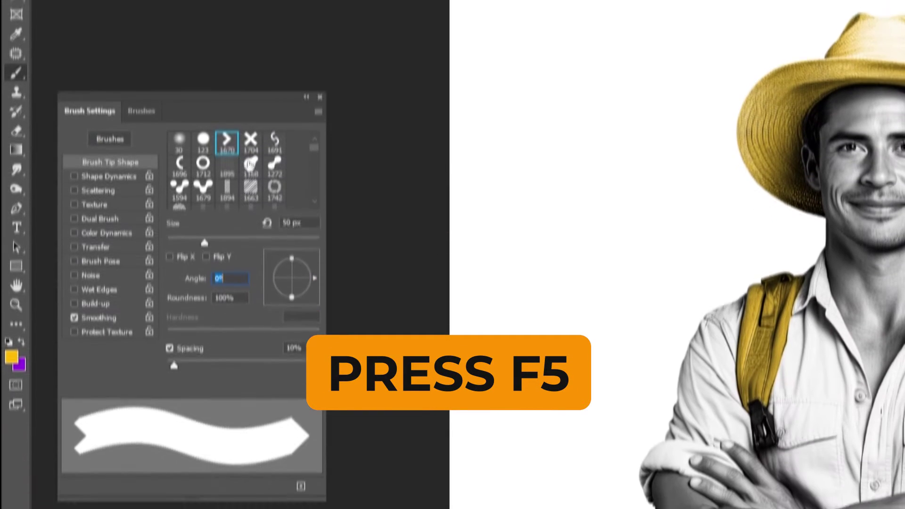
click(148, 273)
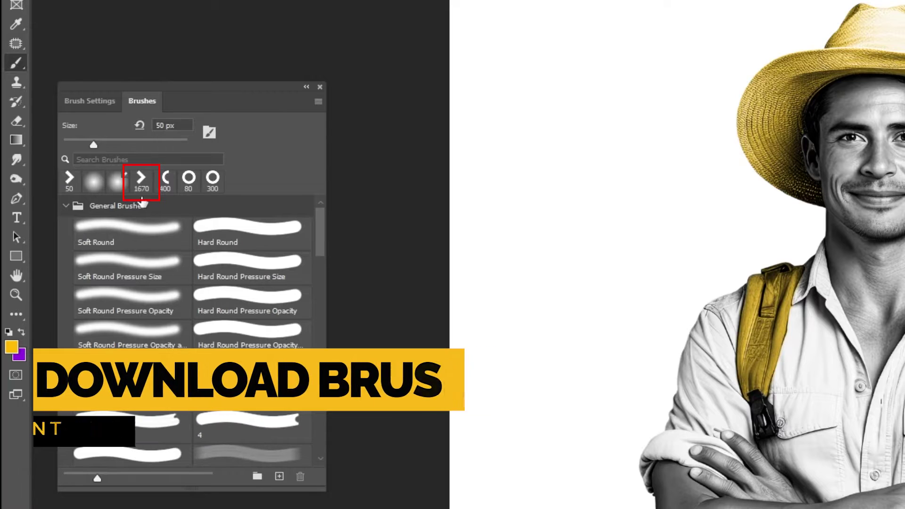
click(142, 184)
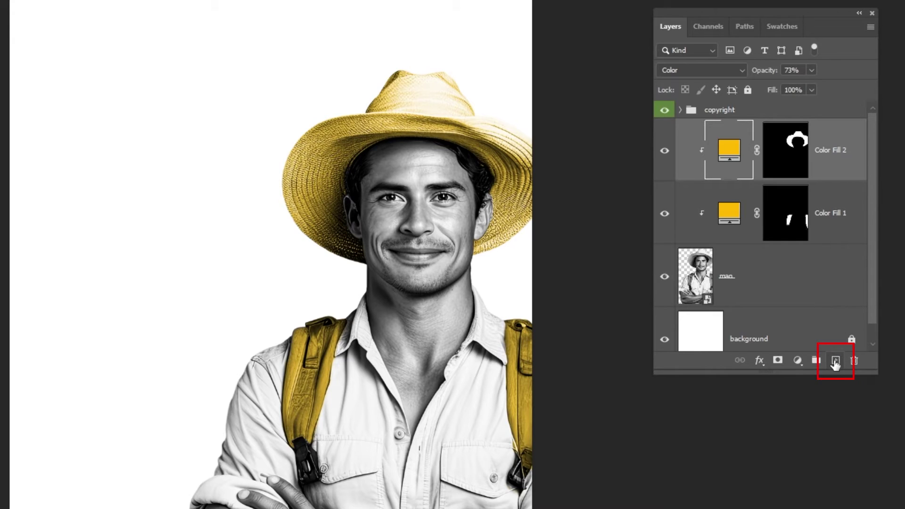
Step: Stamp a large yellow chevron at the upper left on a new layer, then add another empty layer
click(835, 364)
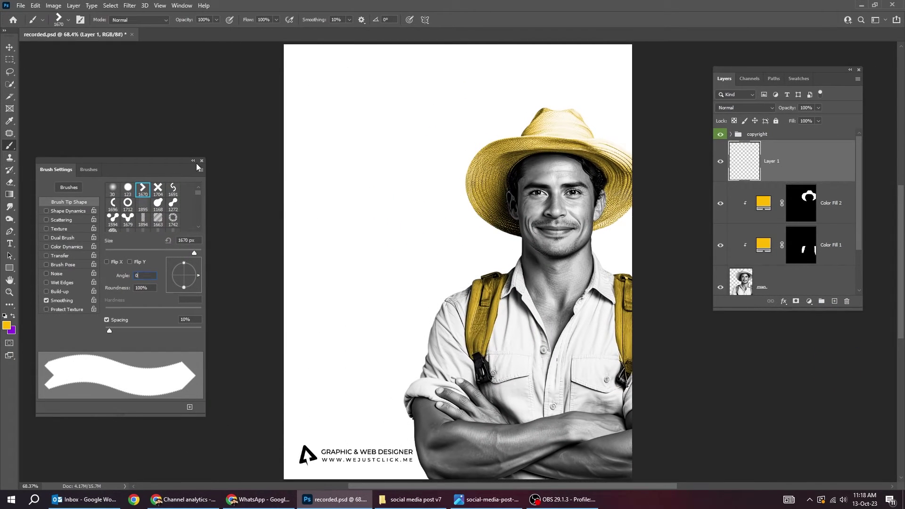
click(202, 161)
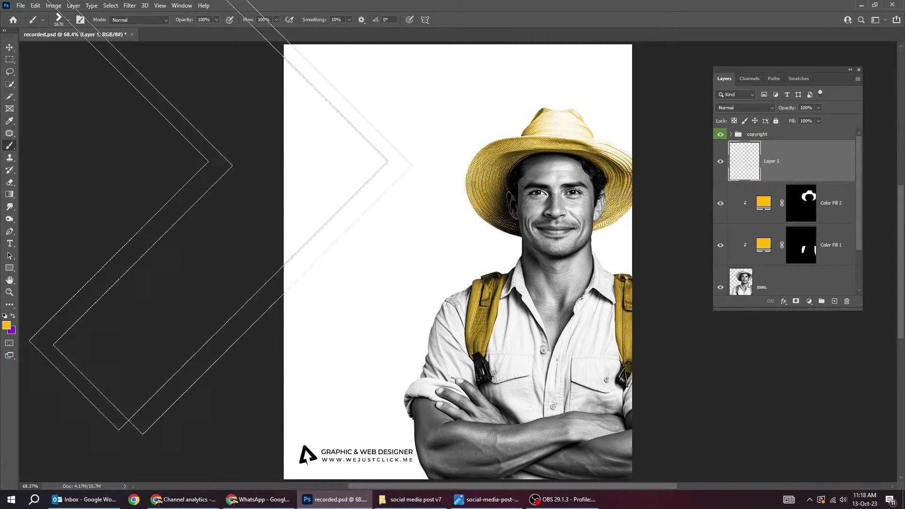
key(bracketleft)
key(bracketleft)
key(bracketleft)
key(bracketleft)
key(bracketleft)
key(bracketleft)
key(bracketleft)
key(bracketright)
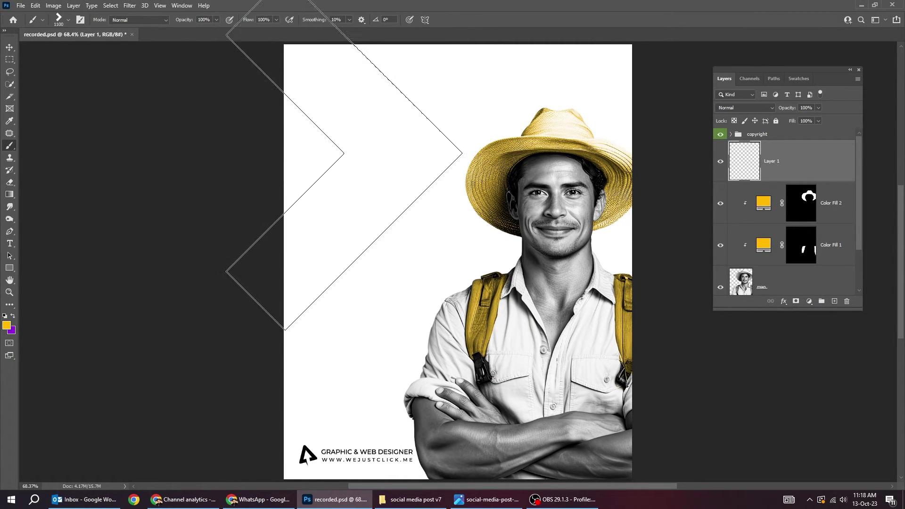
click(332, 135)
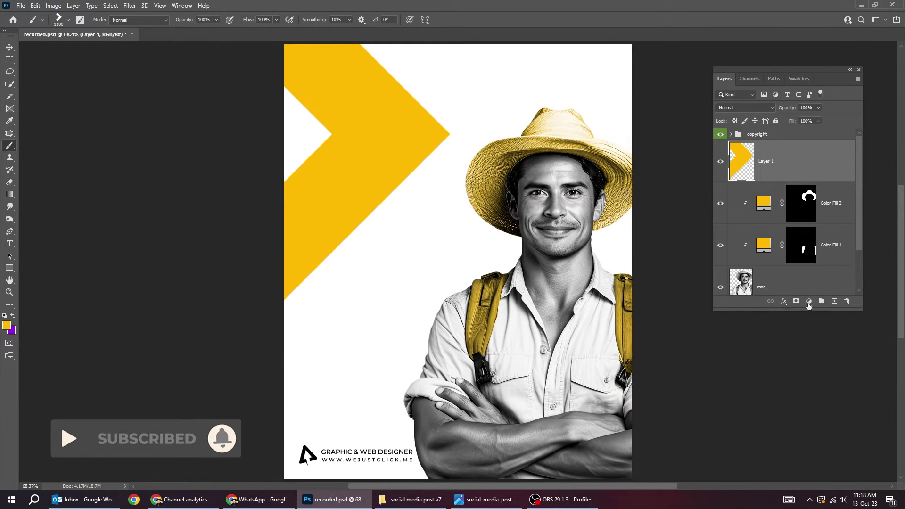
click(834, 301)
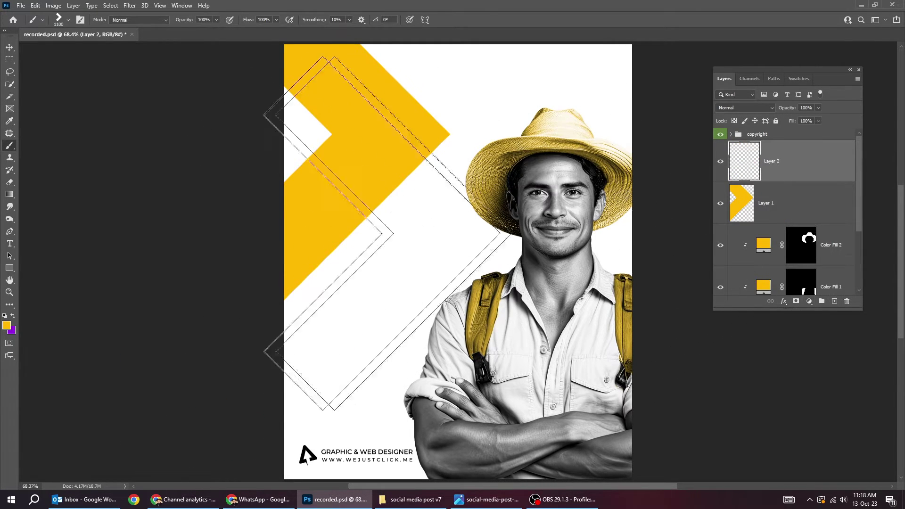
Step: Stamp a purple #9305e3 chevron with a 180° brush angle on Layer 2
click(6, 326)
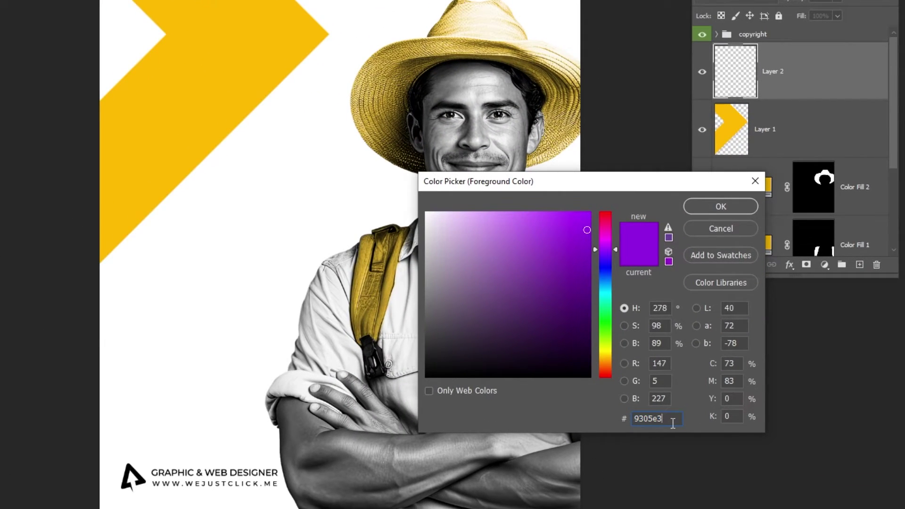
click(722, 210)
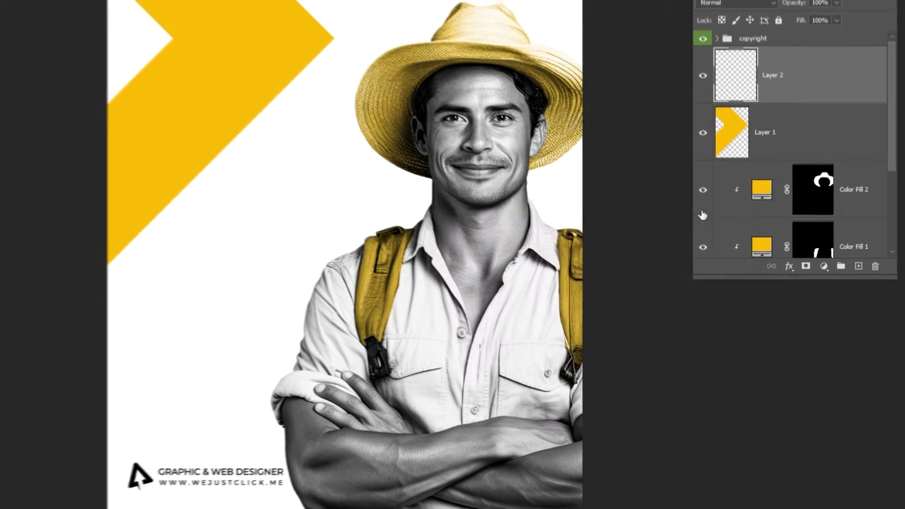
key(F5)
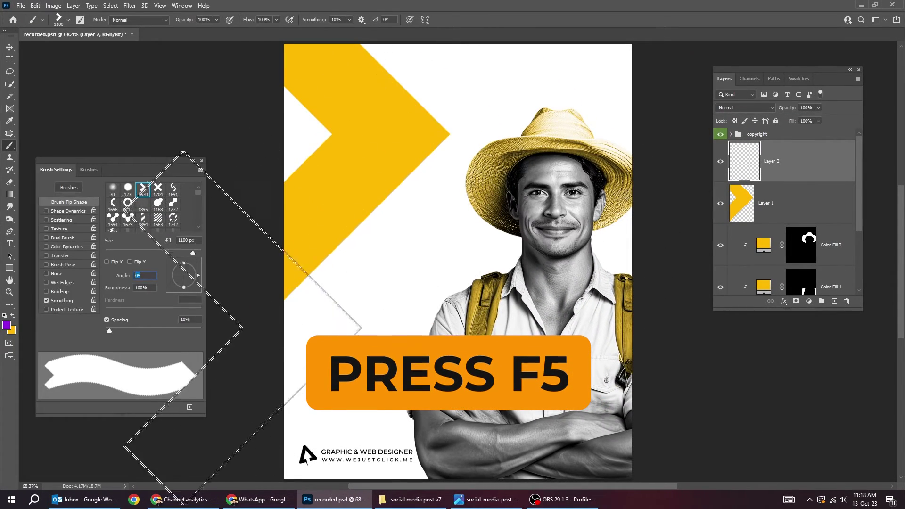
click(145, 278)
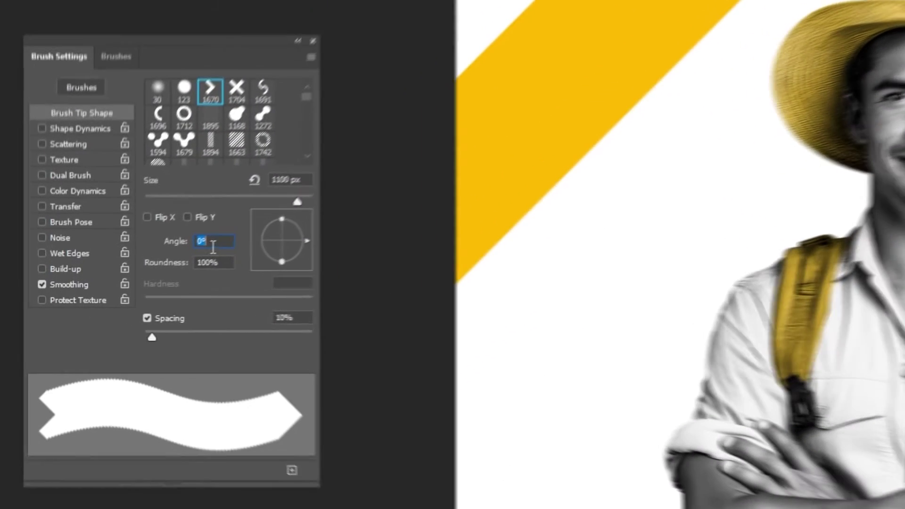
text(180)
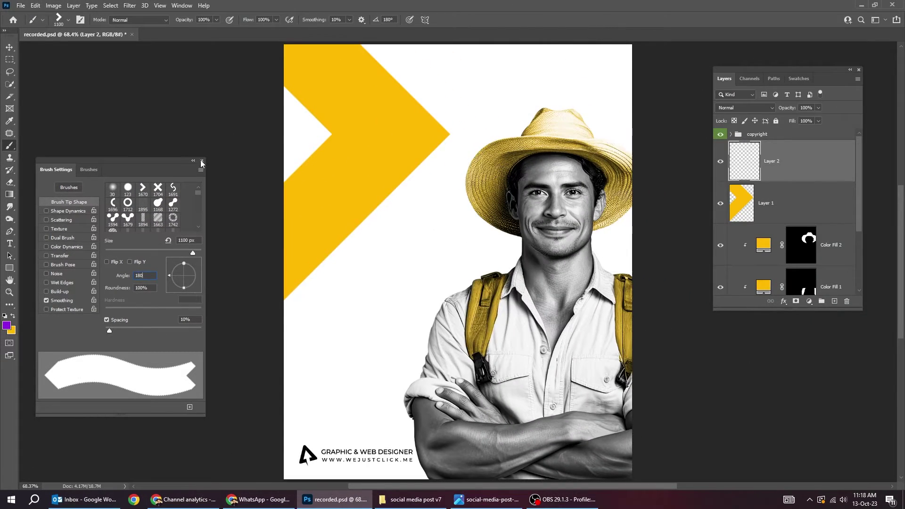
key(F5)
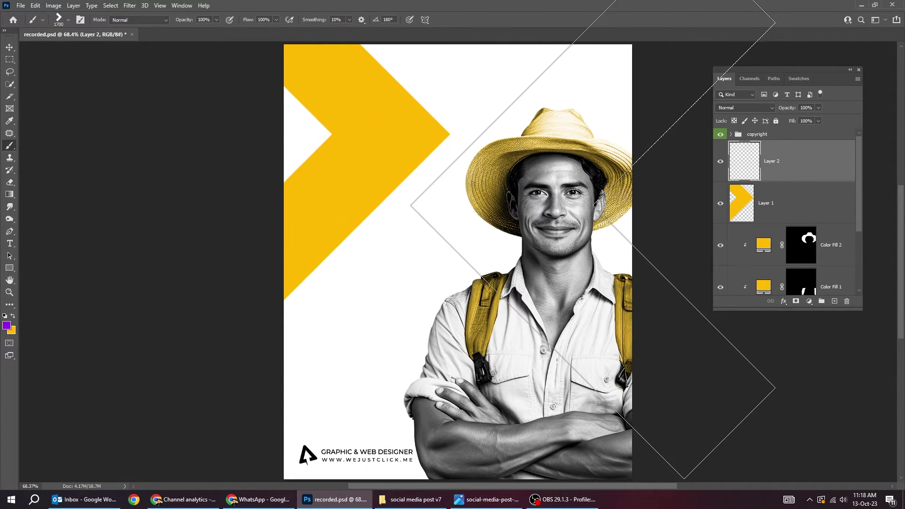
click(596, 205)
Step: Move Layers 1 and 2 together beneath the man layer
key(v)
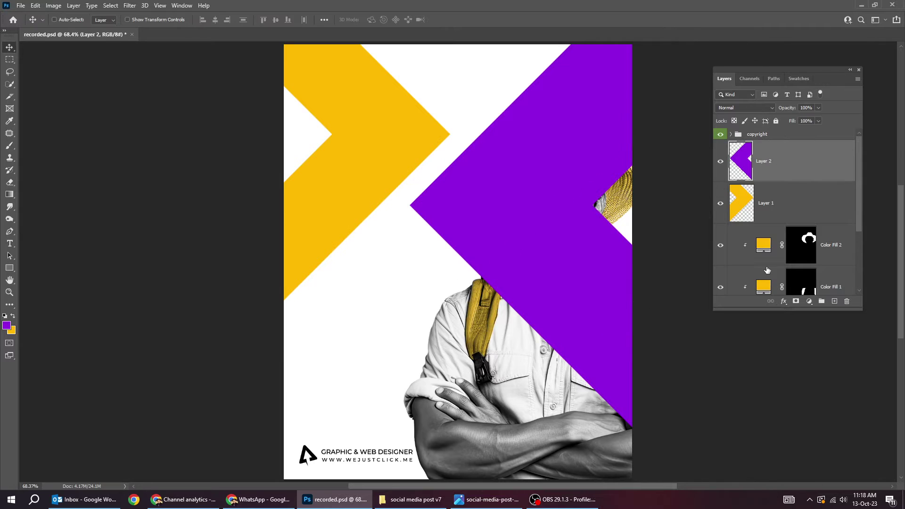
shift+click(785, 222)
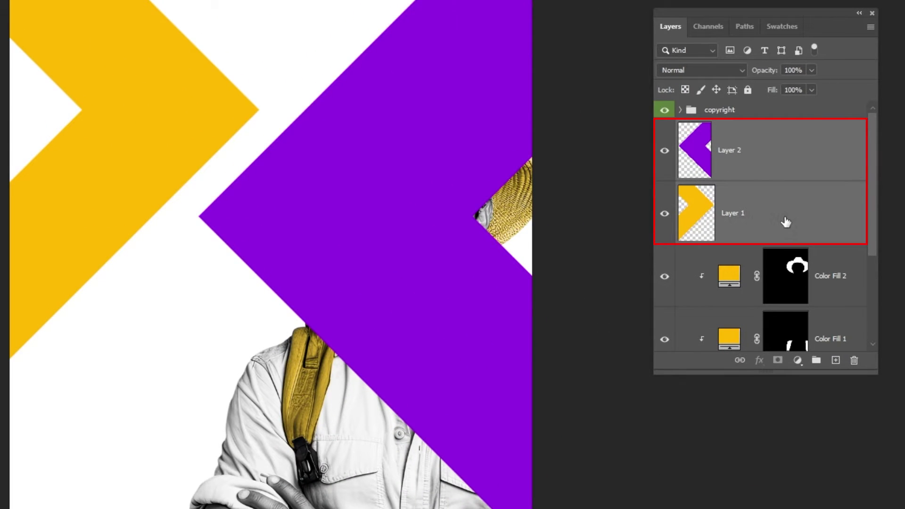
drag(871, 373, 884, 492)
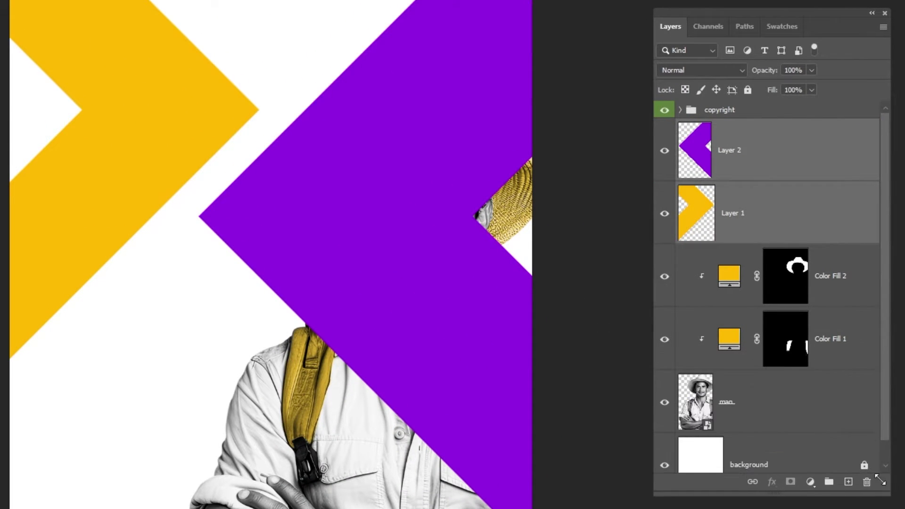
scroll(848, 341, down, 1)
drag(794, 197, 784, 418)
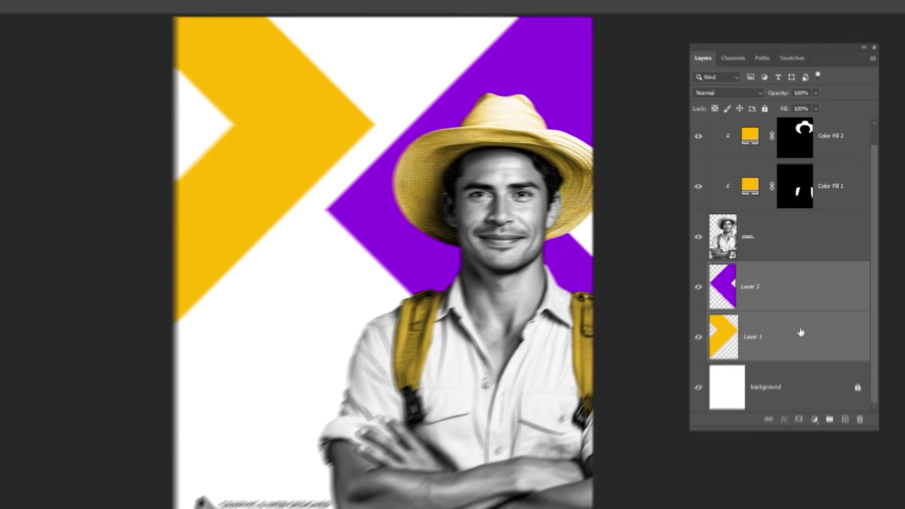
Step: Start a new text layer on the yellow chevron with black #000000 text colour
click(793, 383)
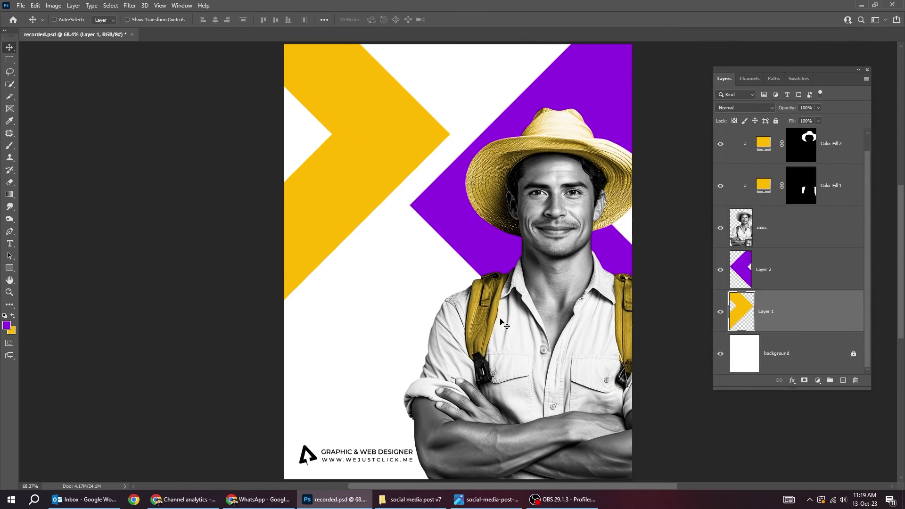
key(t)
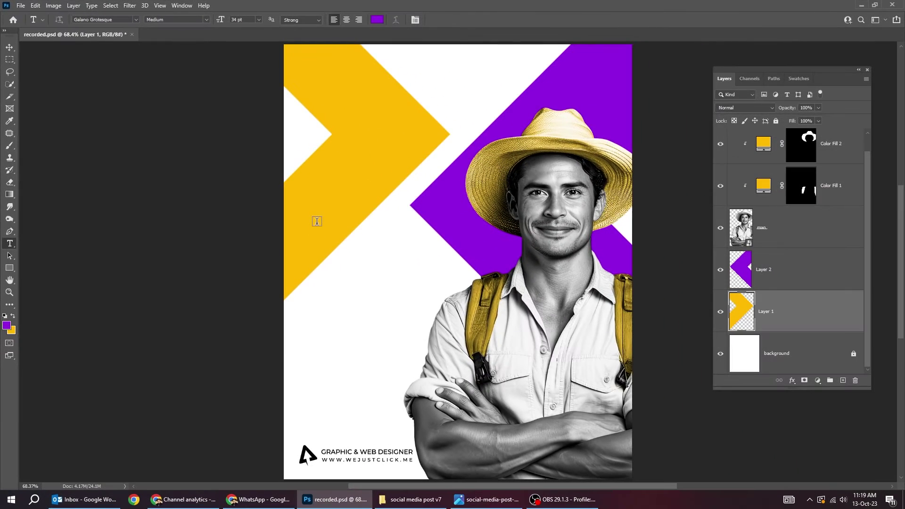
click(317, 221)
key(ctrl+t)
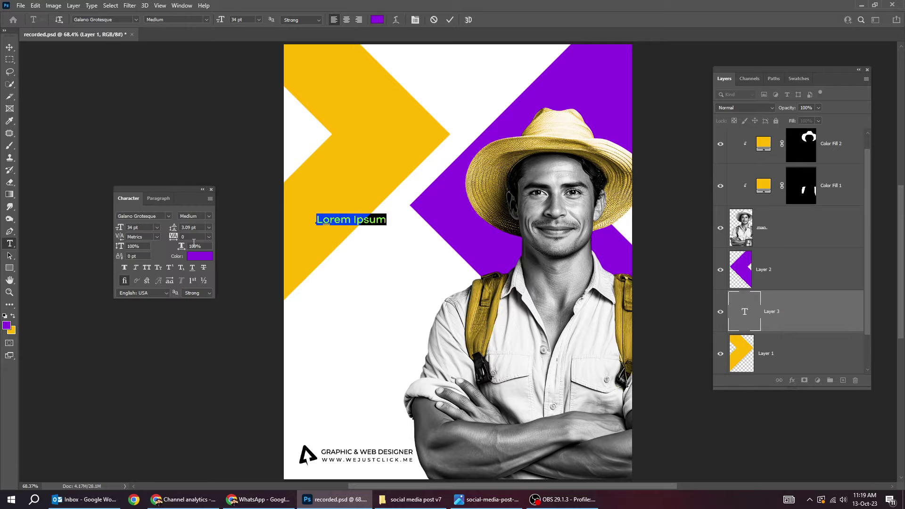
click(198, 253)
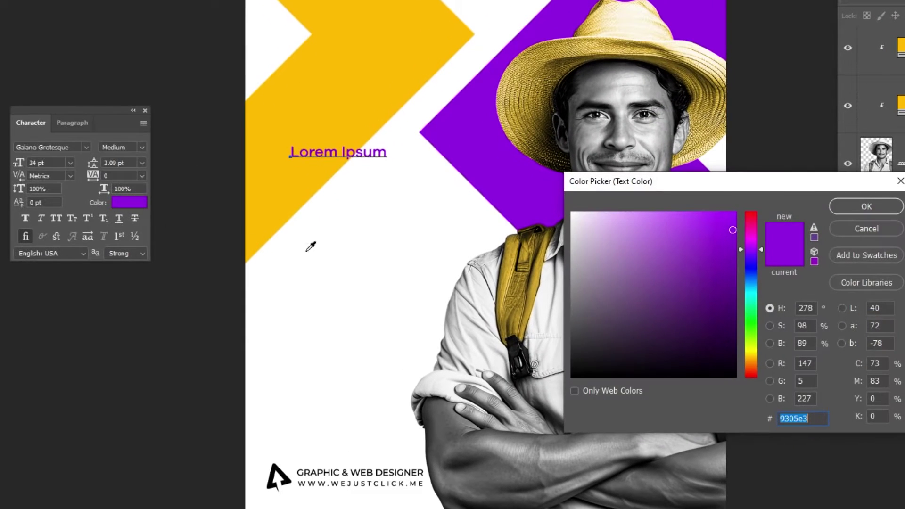
text(000000)
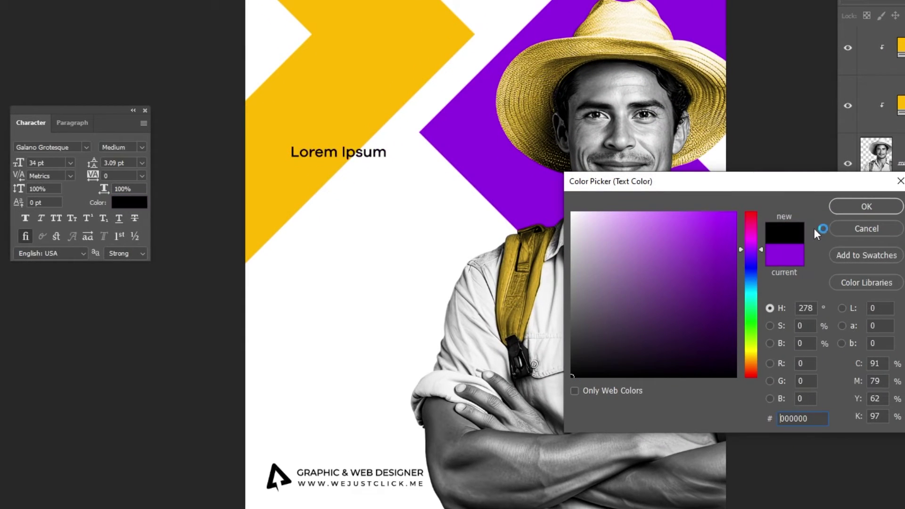
click(837, 206)
Step: Set 80 pt size and 80 pt leading and type the 'Digital marketing agency' headline
click(40, 162)
text(80)
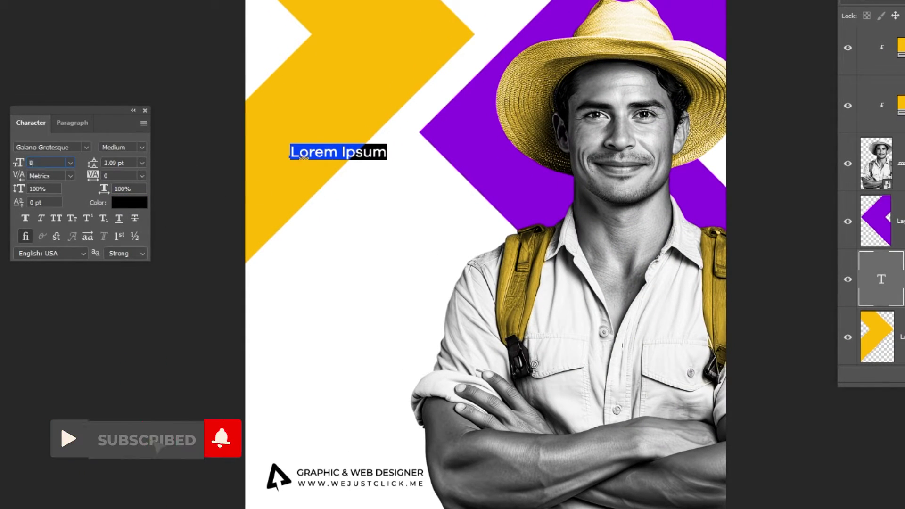
key(Tab)
text(80)
key(Return)
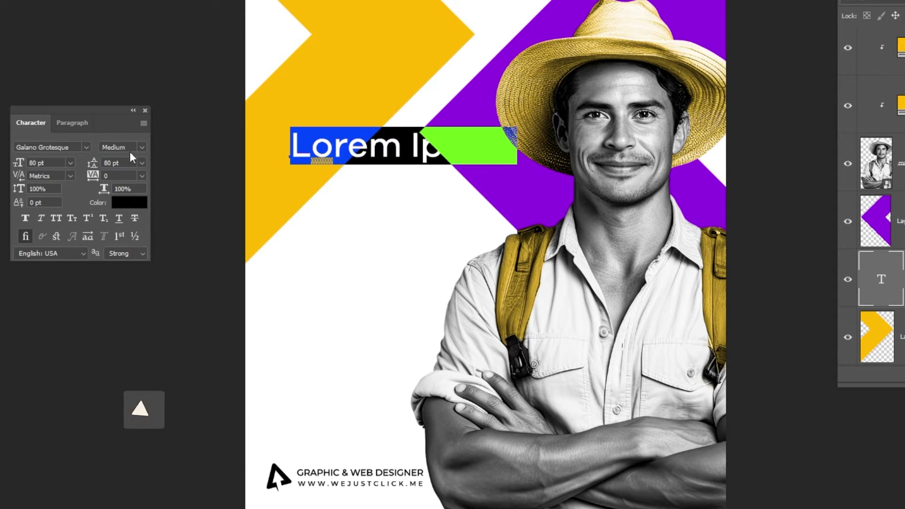
text(Di)
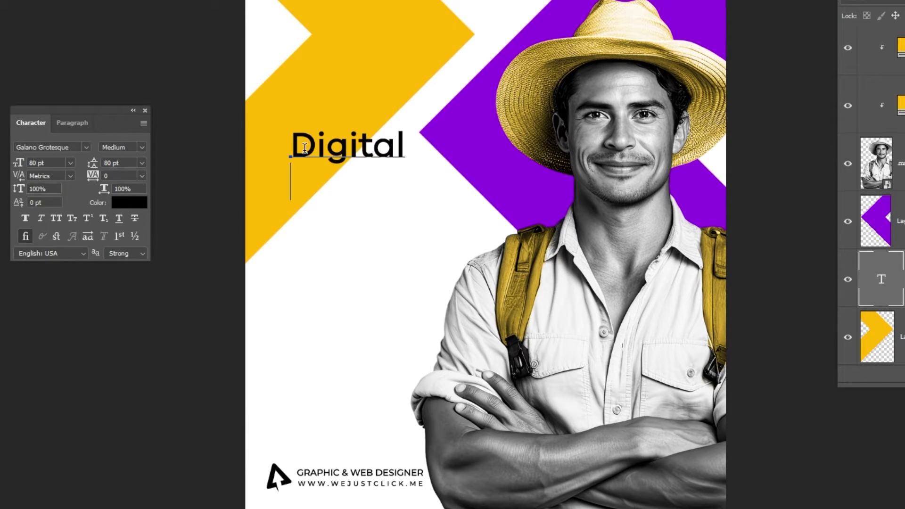
text(gital)
key(Return)
text(marketing)
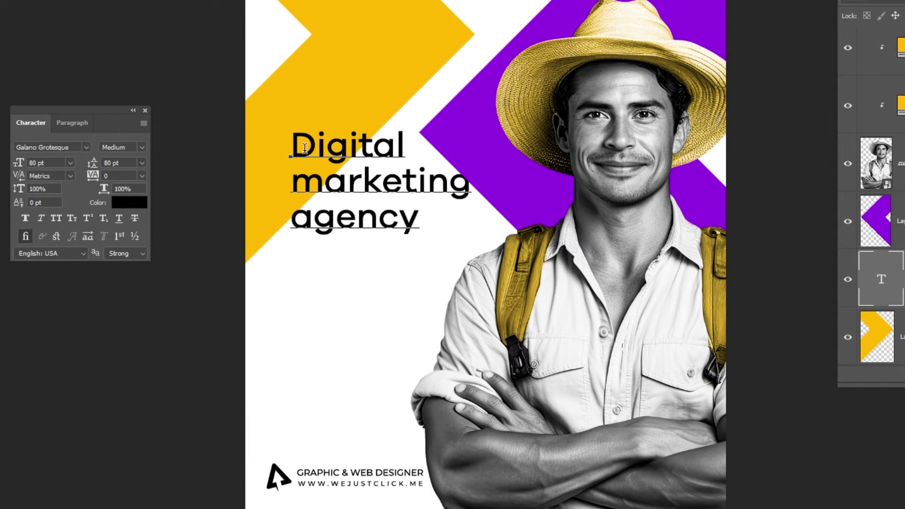
Step: Make 'Digital marketing' SemiBold and 'agency' Bold, then commit the text
drag(466, 177, 292, 141)
click(124, 147)
click(127, 264)
double_click(354, 217)
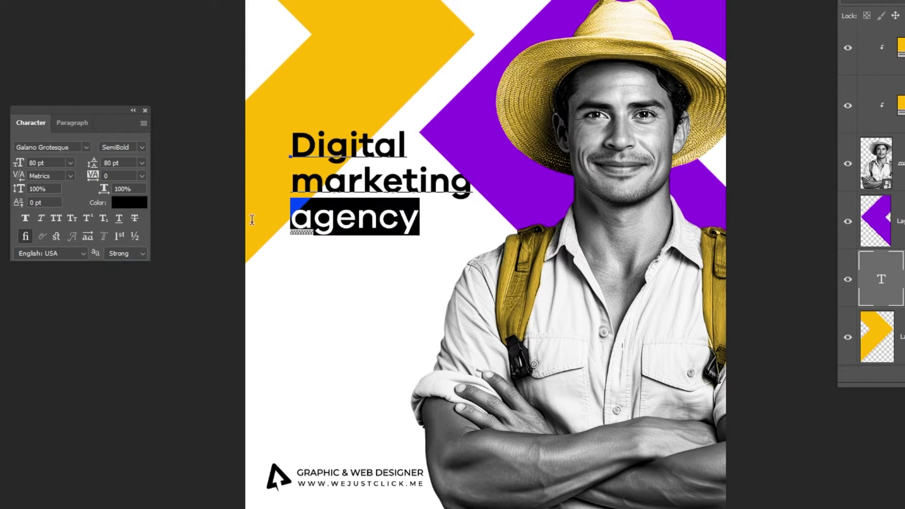
click(123, 147)
click(142, 306)
click(137, 147)
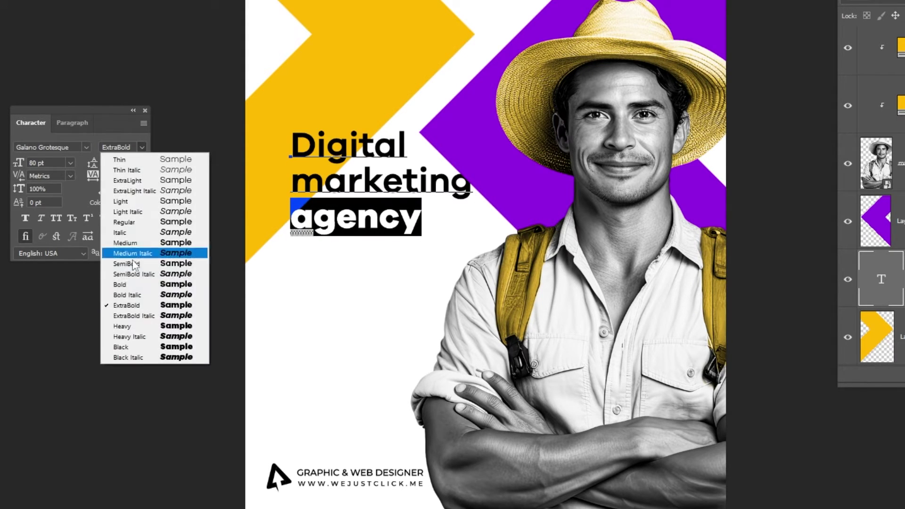
click(141, 284)
key(ctrl+Return)
Step: Move the headline layer to the top of the stack, nudge it left, and set 78 pt leading
key(v)
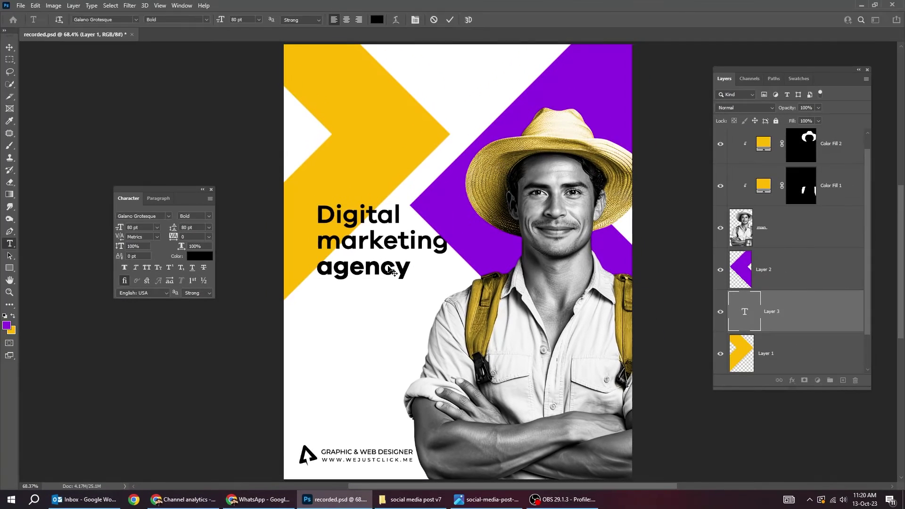
drag(393, 269, 383, 275)
scroll(819, 319, up, 1)
drag(828, 330, 820, 154)
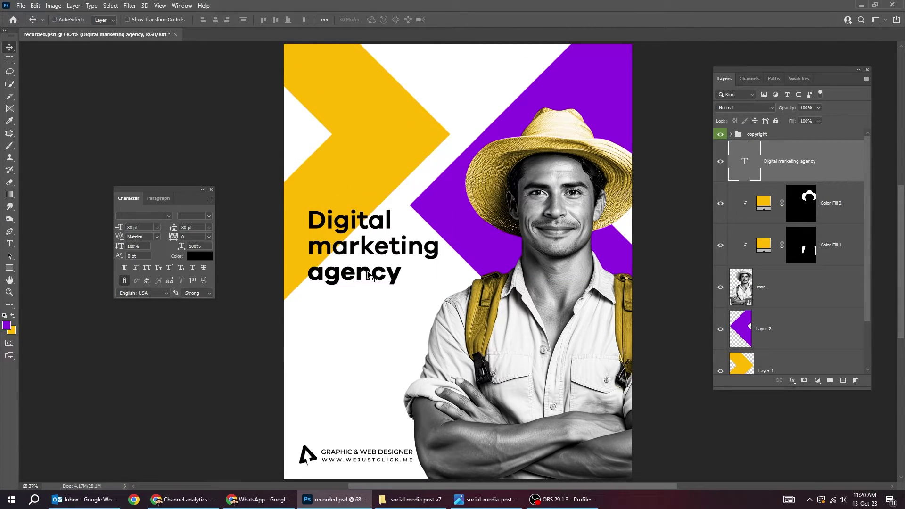
drag(369, 273, 367, 273)
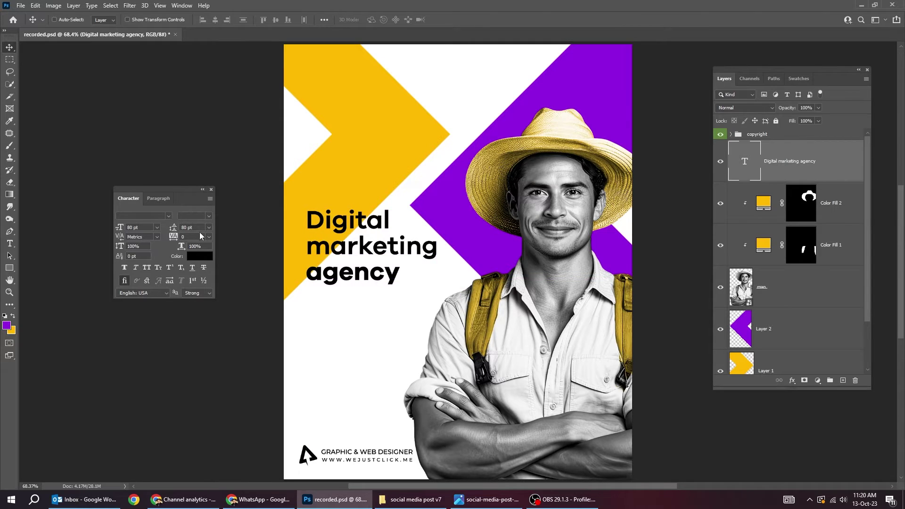
text(78)
key(Return)
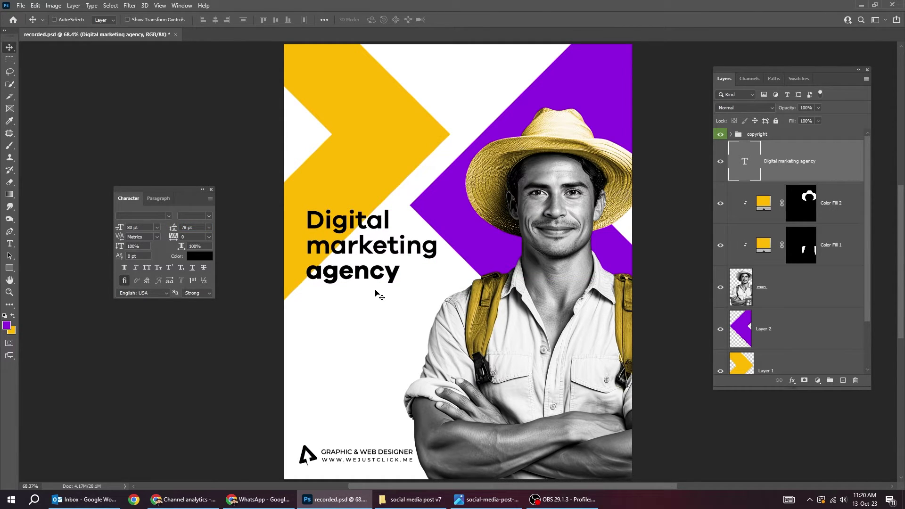
Step: Type the phone number below the headline in 34 pt Galano Grotesque Medium
key(t)
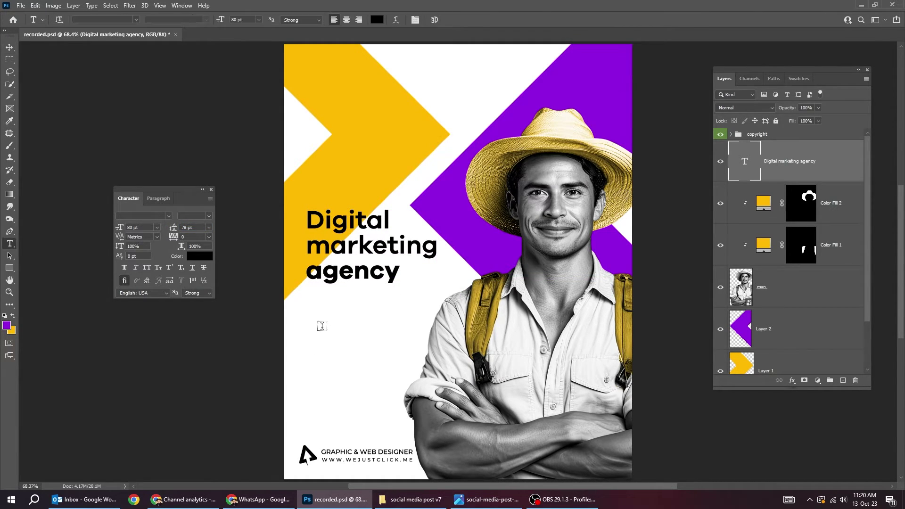
click(320, 325)
text(+1-202-5-0163)
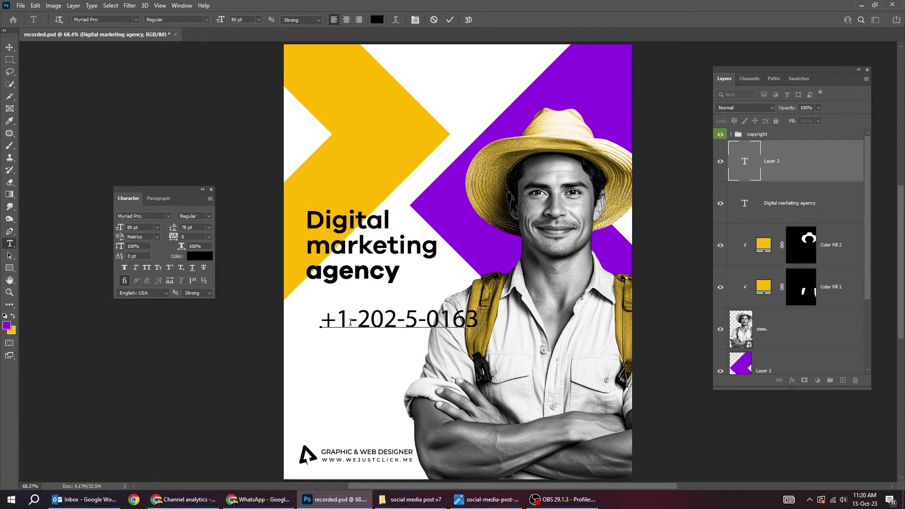
click(151, 216)
text(gal)
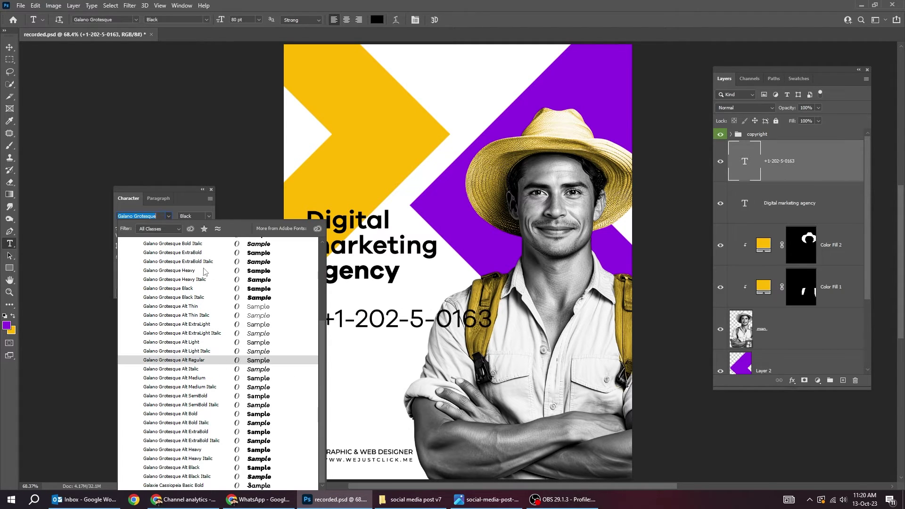
click(189, 271)
click(209, 216)
click(198, 287)
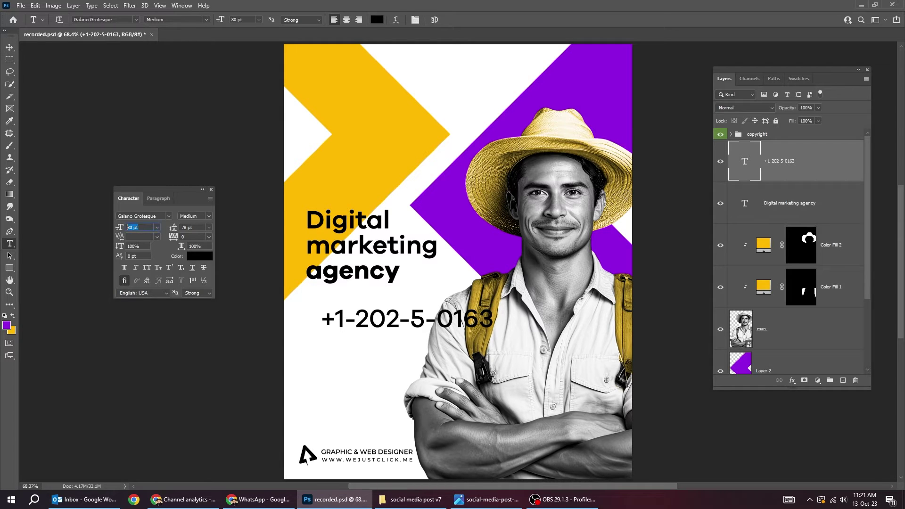
key(Return)
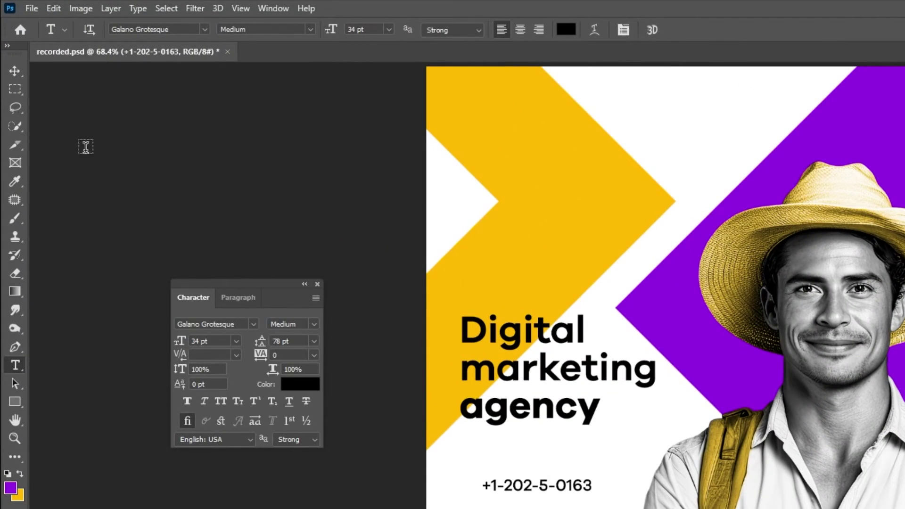
click(18, 404)
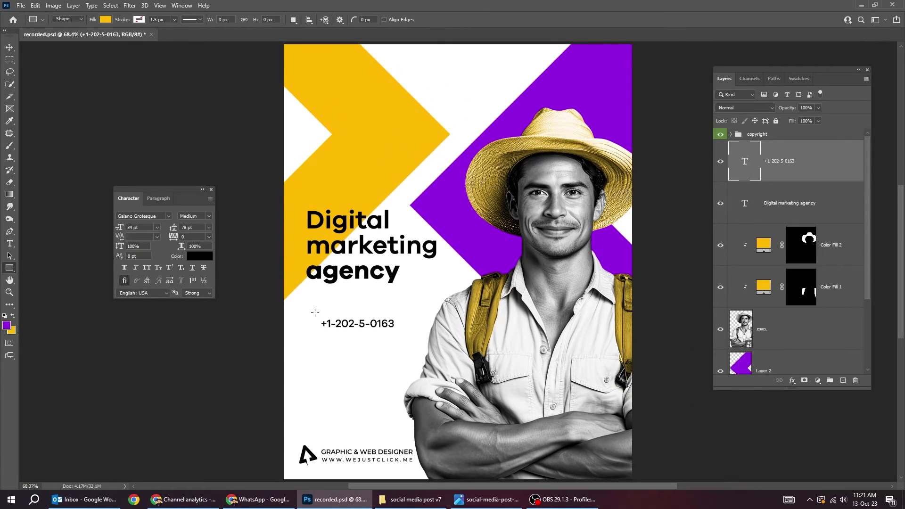
Step: Draw a yellow rectangle with 48 px pill corners and place it beneath the phone number
drag(405, 341, 405, 340)
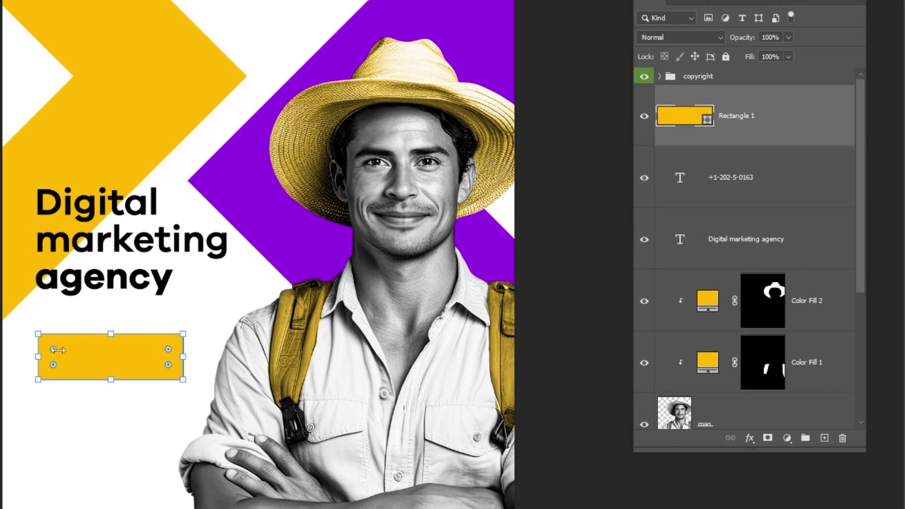
drag(54, 348, 65, 354)
drag(757, 133, 758, 193)
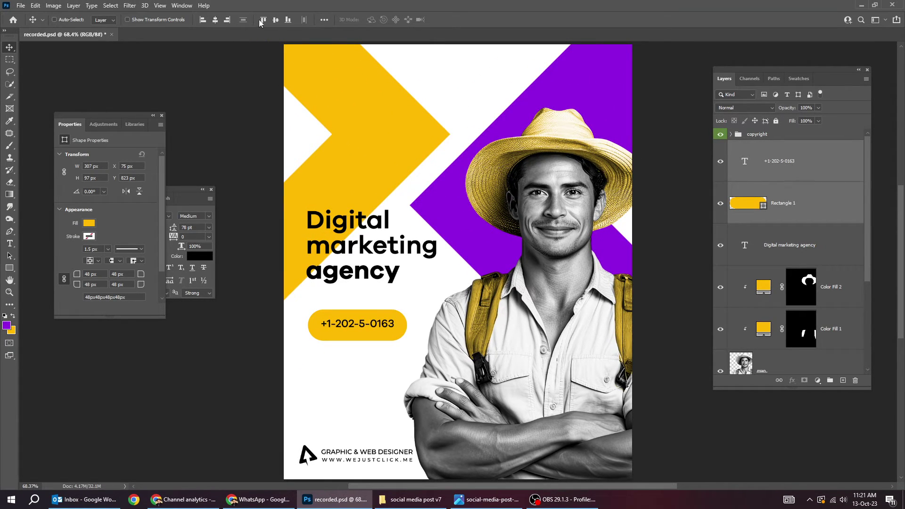
Step: Scale the phone number text up slightly with Free Transform
click(754, 174)
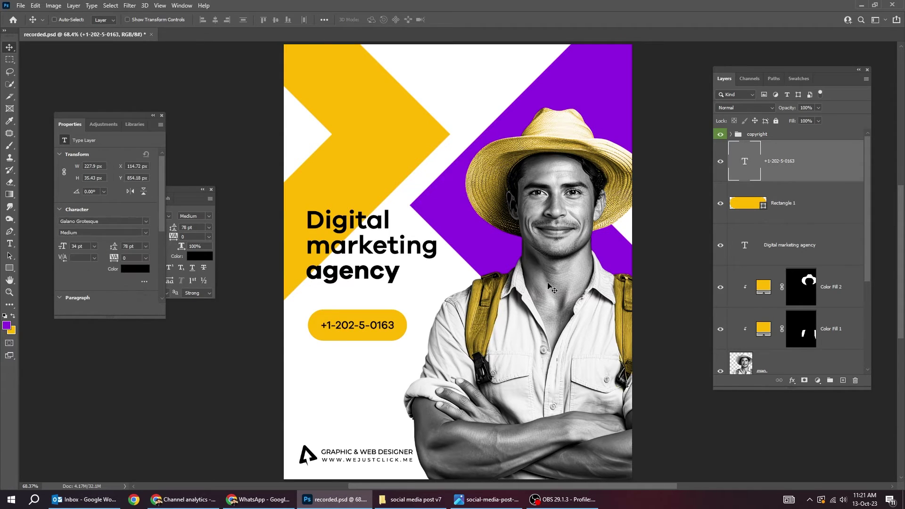
key(ctrl+t)
drag(392, 330, 400, 334)
key(Return)
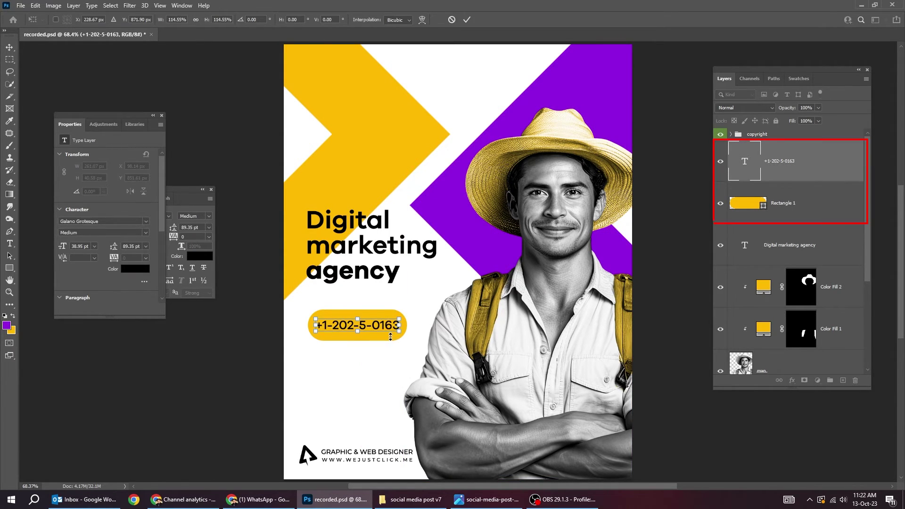
Step: Alt-drag a copy of the yellow pill and phone number up beside the man's hat
click(797, 208)
shift+click(797, 174)
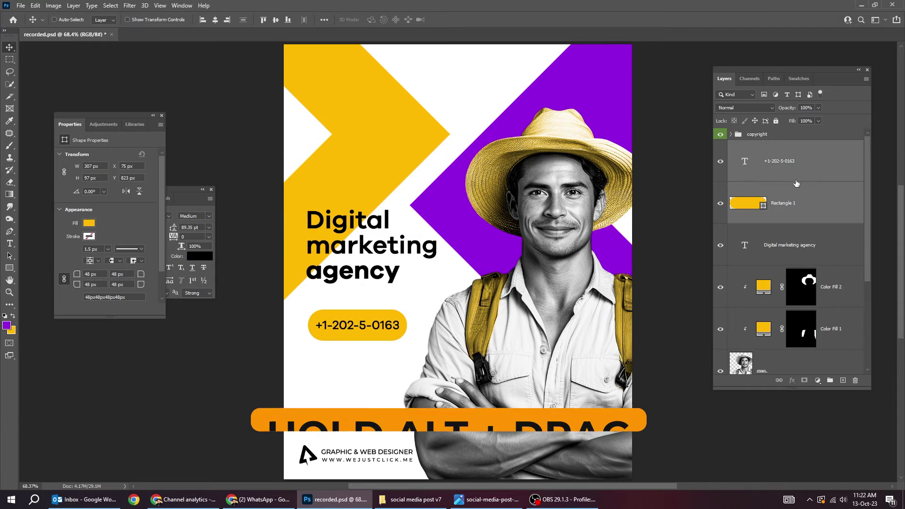
drag(373, 333, 466, 183)
Step: Make the copied pill's fill black and its text white
click(792, 212)
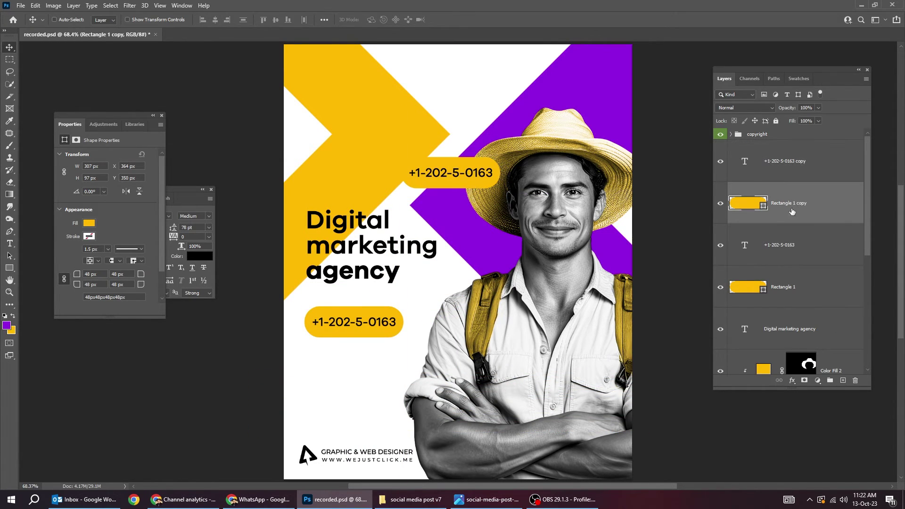
click(90, 223)
click(788, 167)
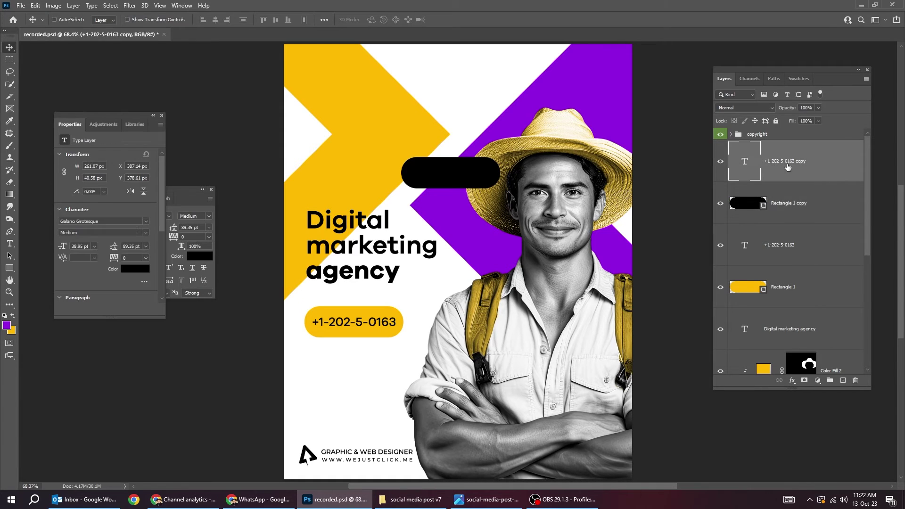
click(140, 269)
Step: Retype the copied text as 'Creative ideas' and shrink it slightly
double_click(463, 175)
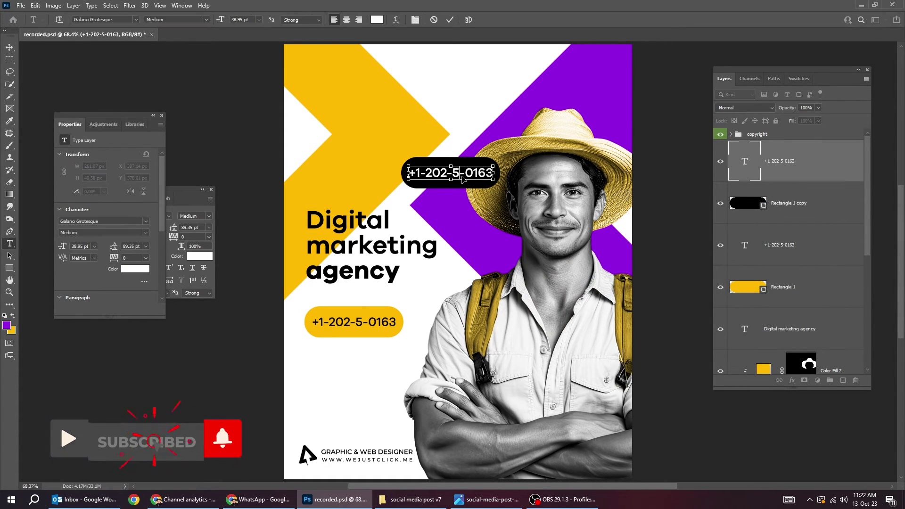
text(Creative ideas)
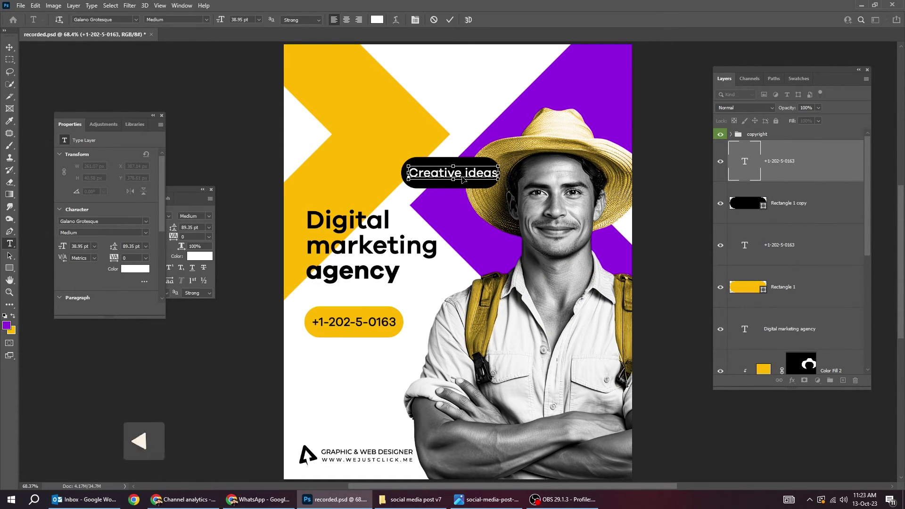
drag(499, 182, 492, 177)
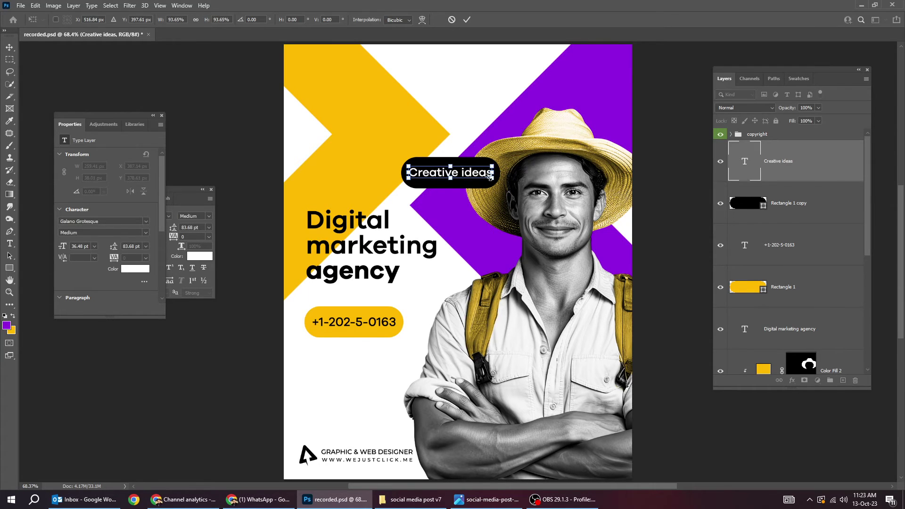
key(Return)
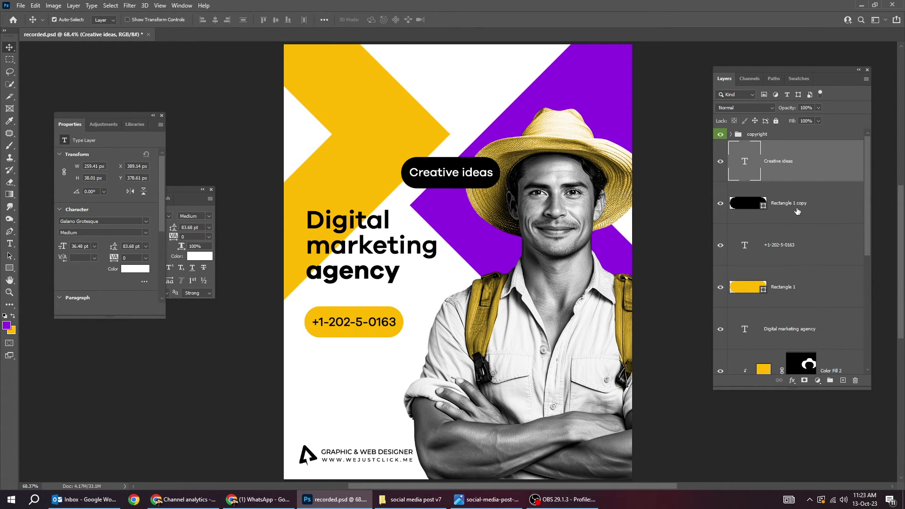
Step: Centre 'Creative ideas' horizontally and vertically within the black pill
ctrl+click(797, 211)
click(219, 20)
click(275, 20)
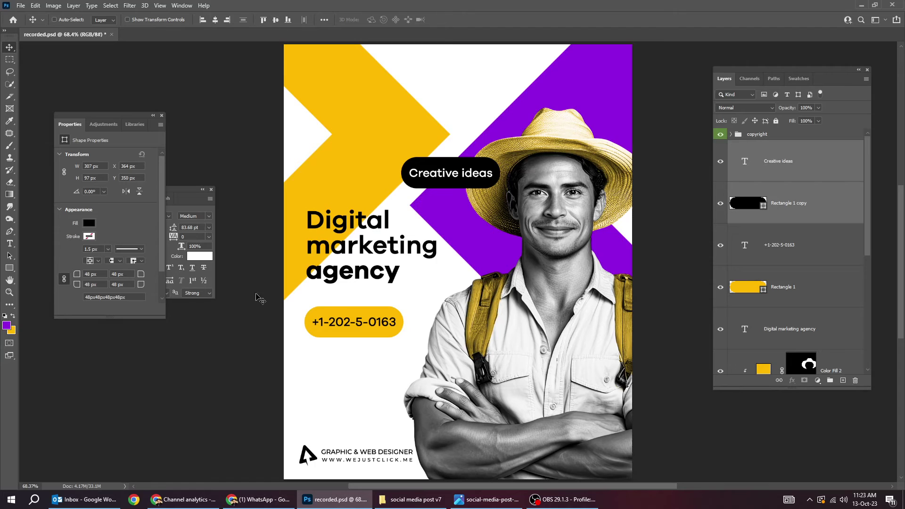